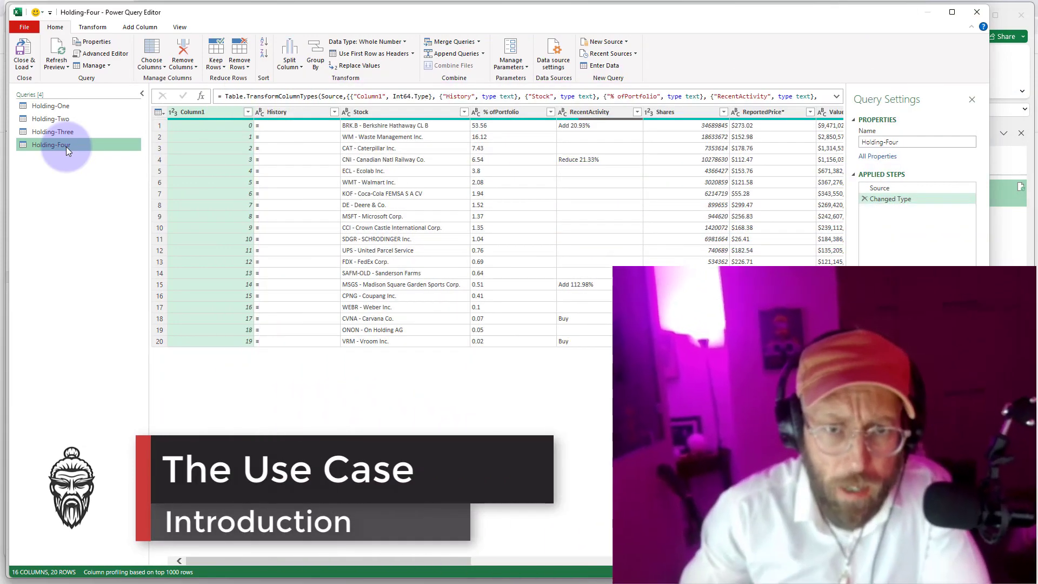
# Preview the data of the Holding-One through Holding-Four queries in turn
pyautogui.click(54, 106)
pyautogui.click(55, 119)
pyautogui.click(58, 132)
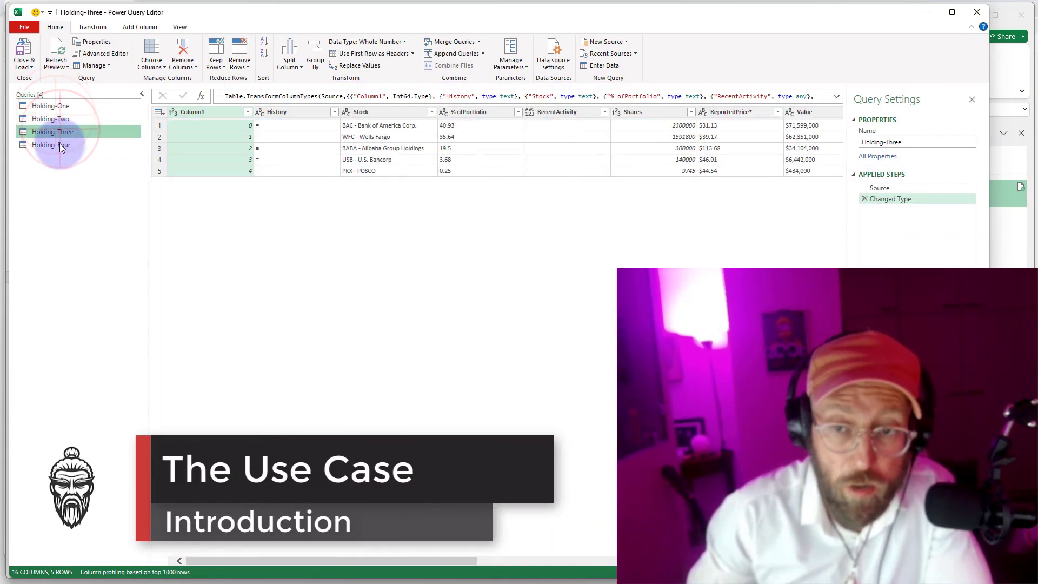
pyautogui.click(60, 145)
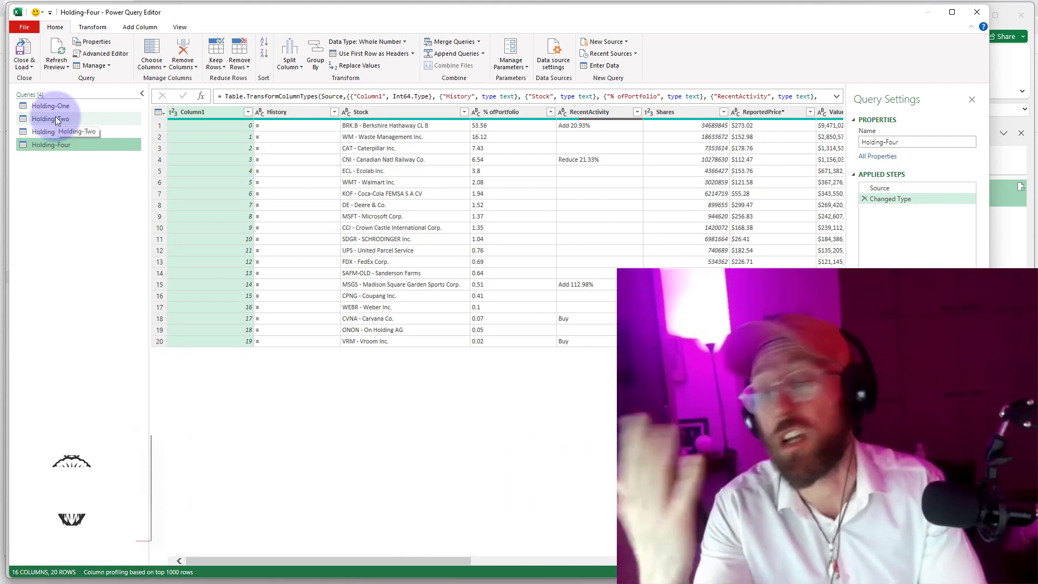
pyautogui.click(57, 120)
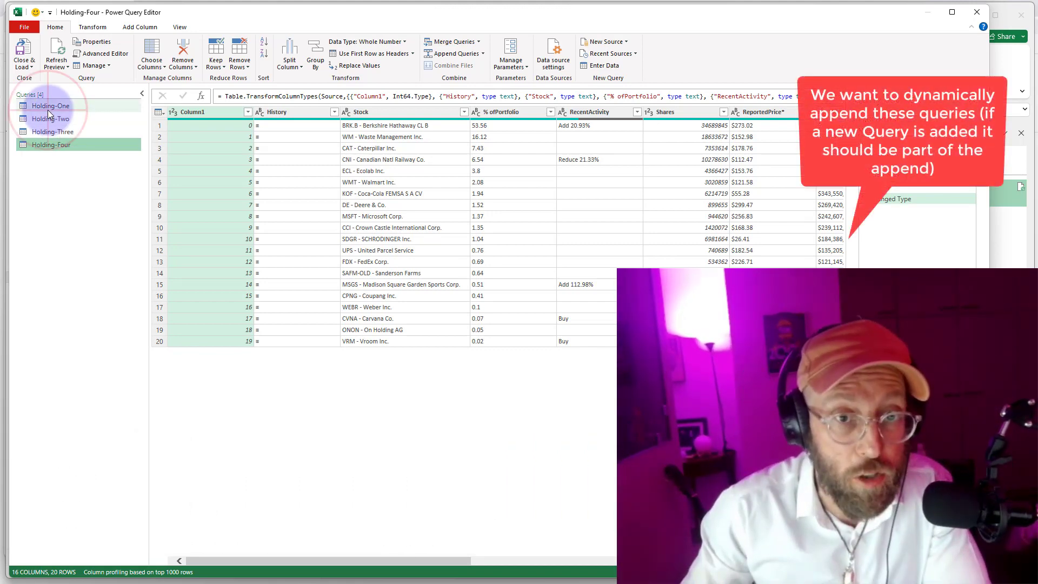
pyautogui.keyDown('ctrl'); pyautogui.click(61, 131); pyautogui.keyUp('ctrl')
pyautogui.click(60, 144)
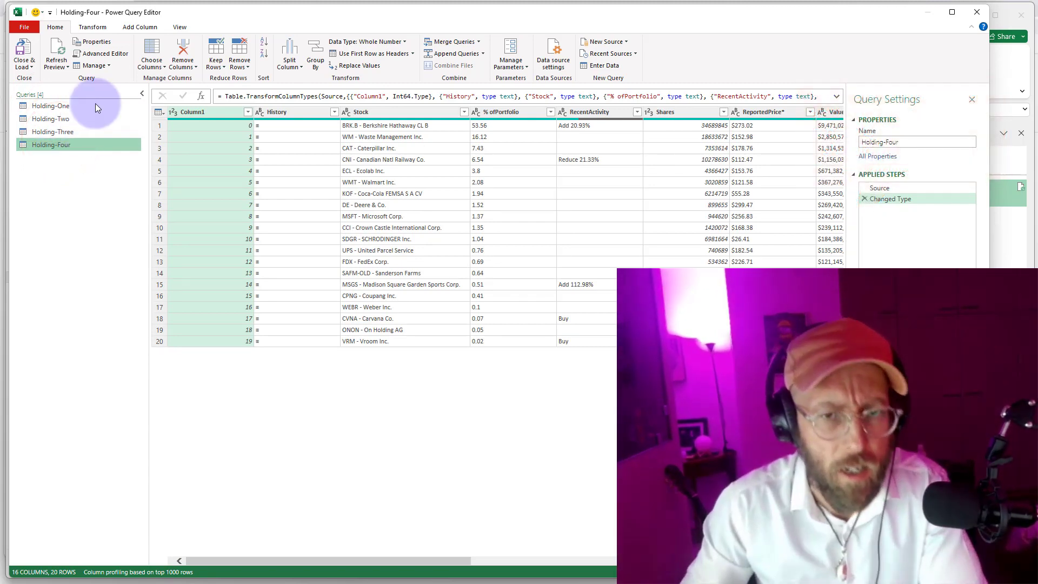
pyautogui.click(80, 103)
pyautogui.click(71, 119)
pyautogui.click(71, 132)
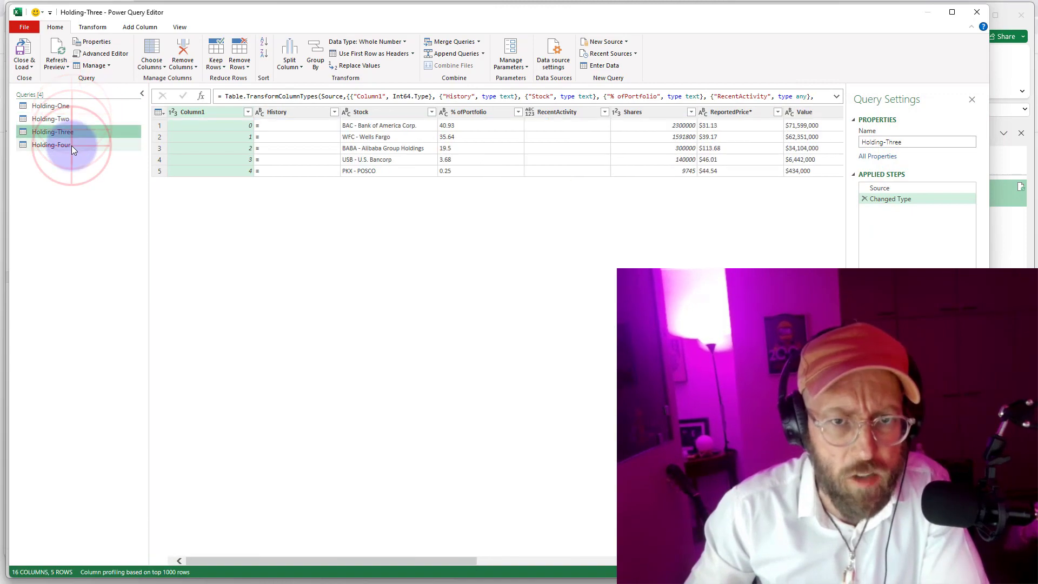
pyautogui.click(67, 142)
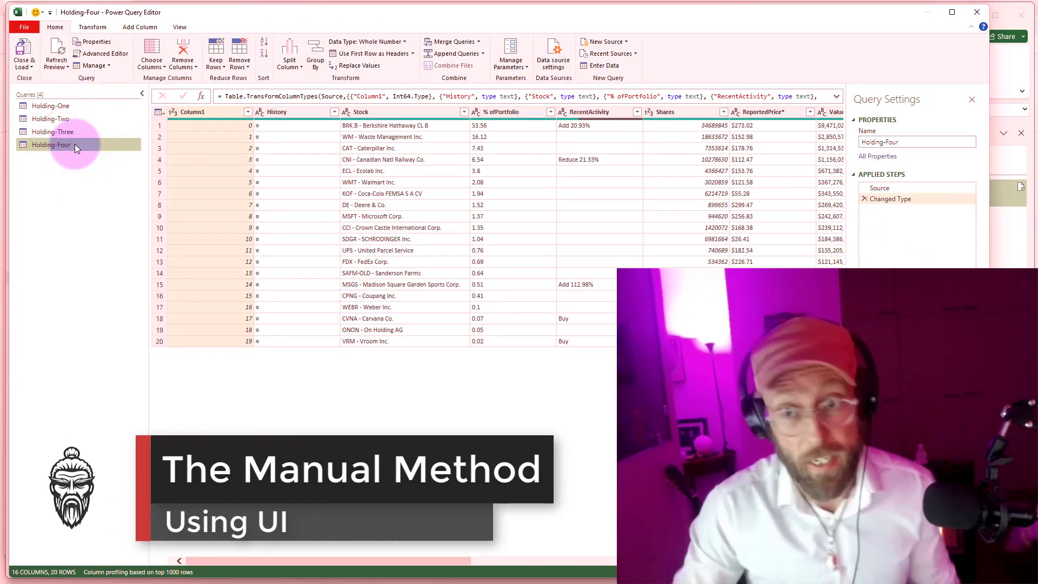
# Append all four holding tables as new query Append1 and inspect its hardcoded Table.Combine list
pyautogui.click(482, 52)
pyautogui.click(480, 65)
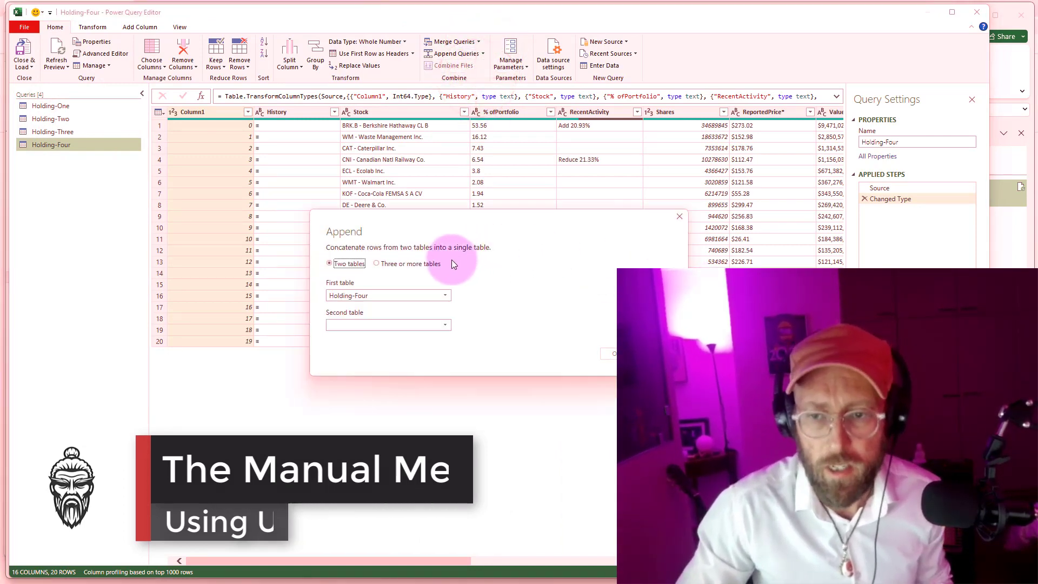
pyautogui.click(437, 262)
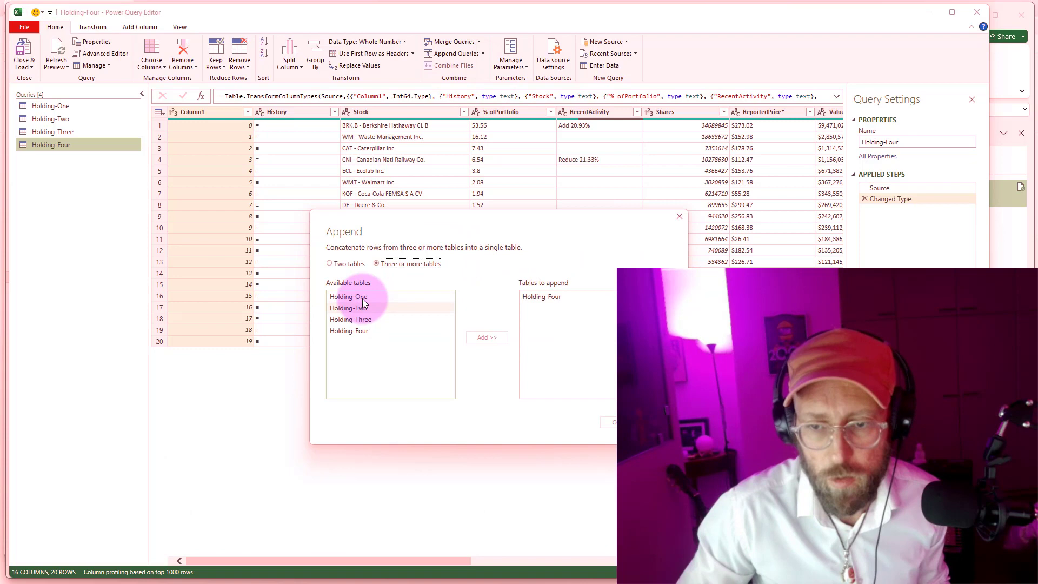
pyautogui.click(367, 319)
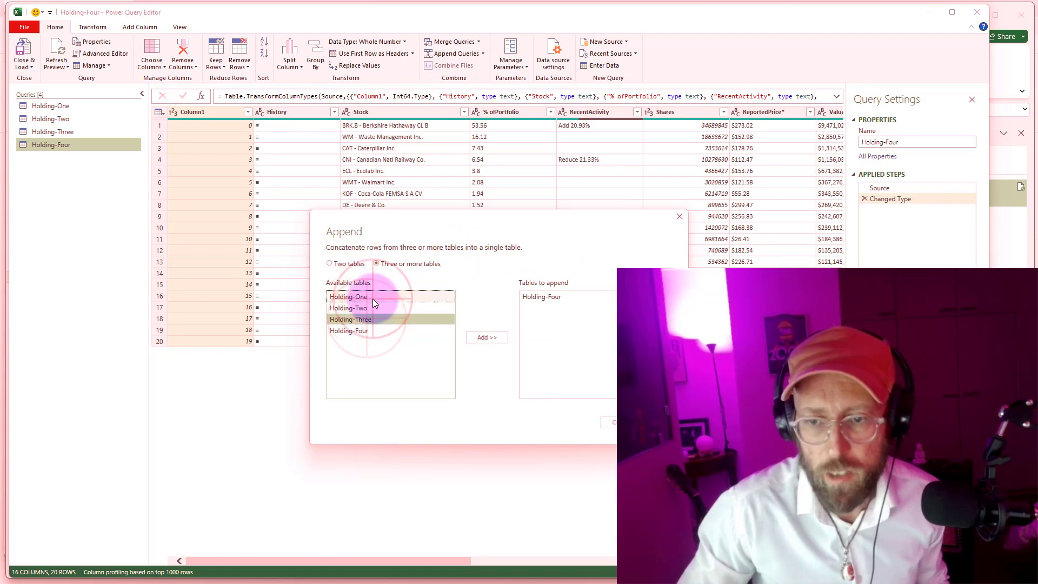
pyautogui.click(372, 298)
pyautogui.click(614, 421)
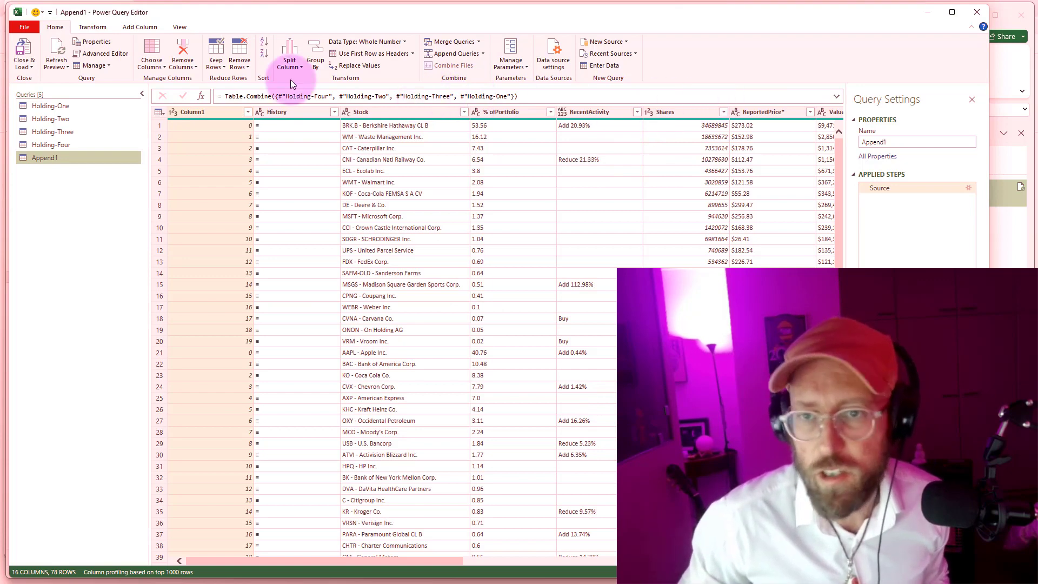
pyautogui.moveTo(277, 95); pyautogui.dragTo(516, 97)
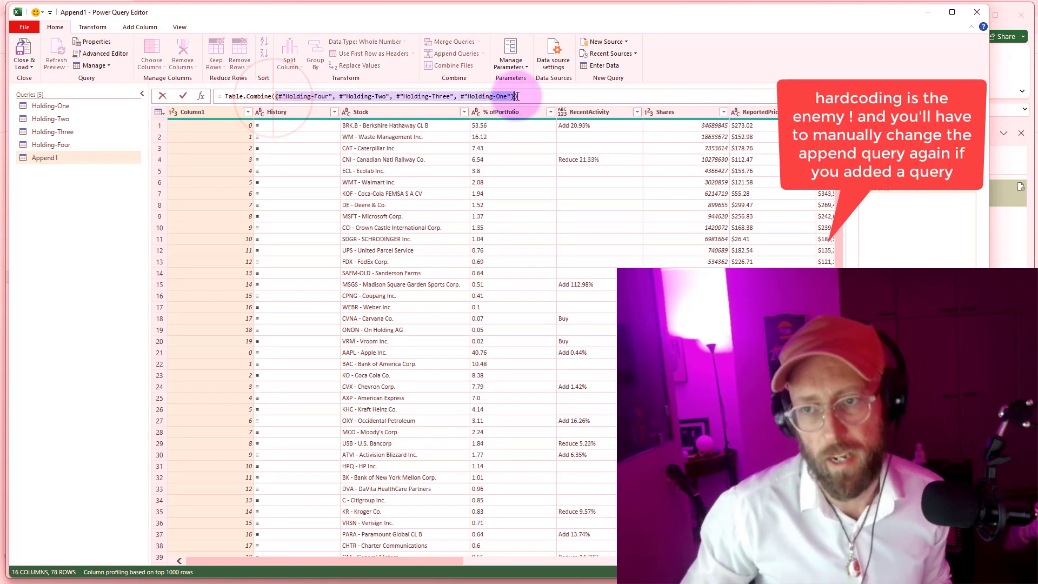
pyautogui.click(76, 189)
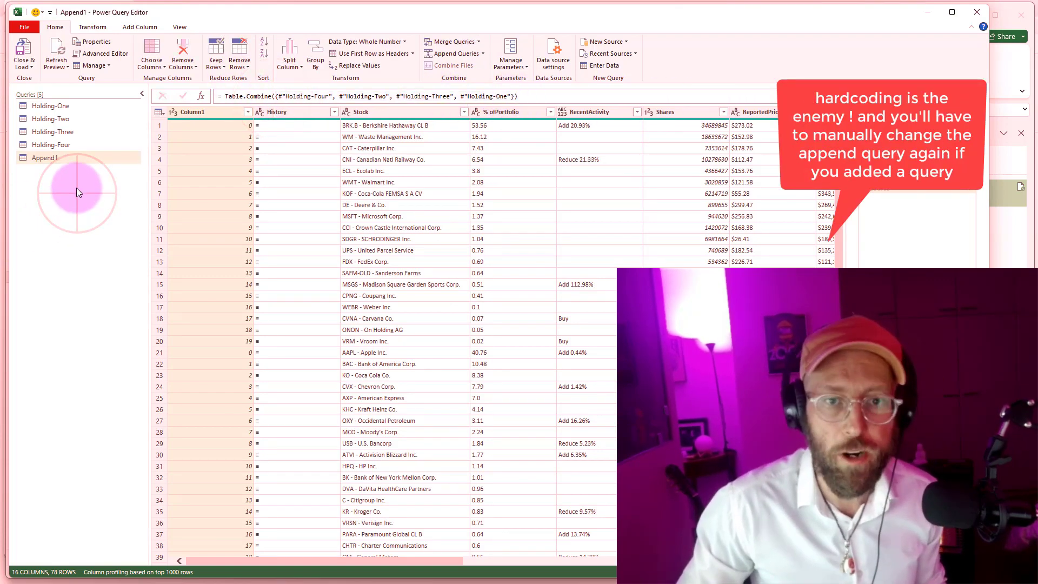
# Delete the Append1 query
pyautogui.click(73, 160)
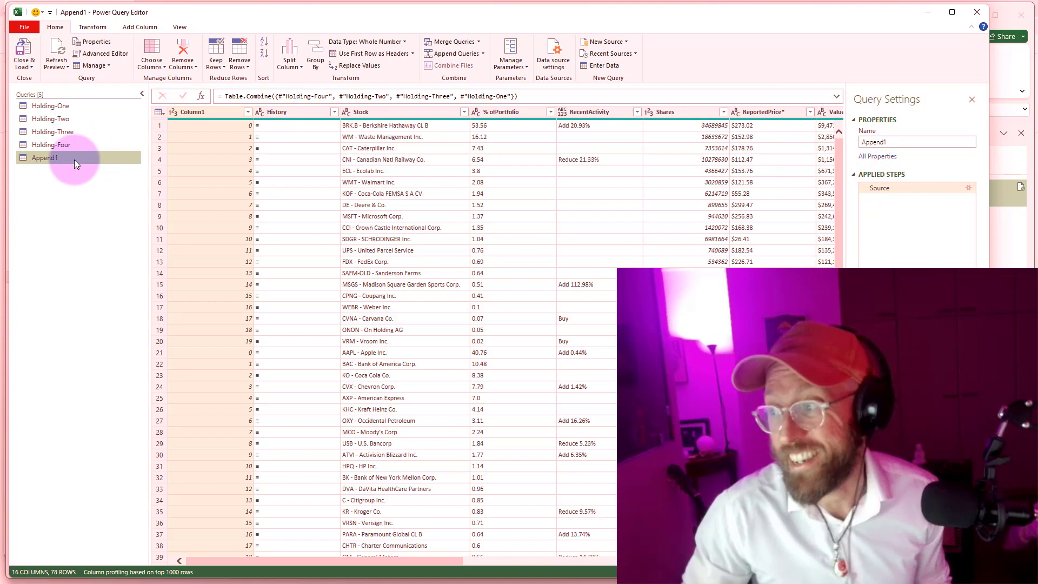
pyautogui.rightClick(73, 160)
pyautogui.click(117, 195)
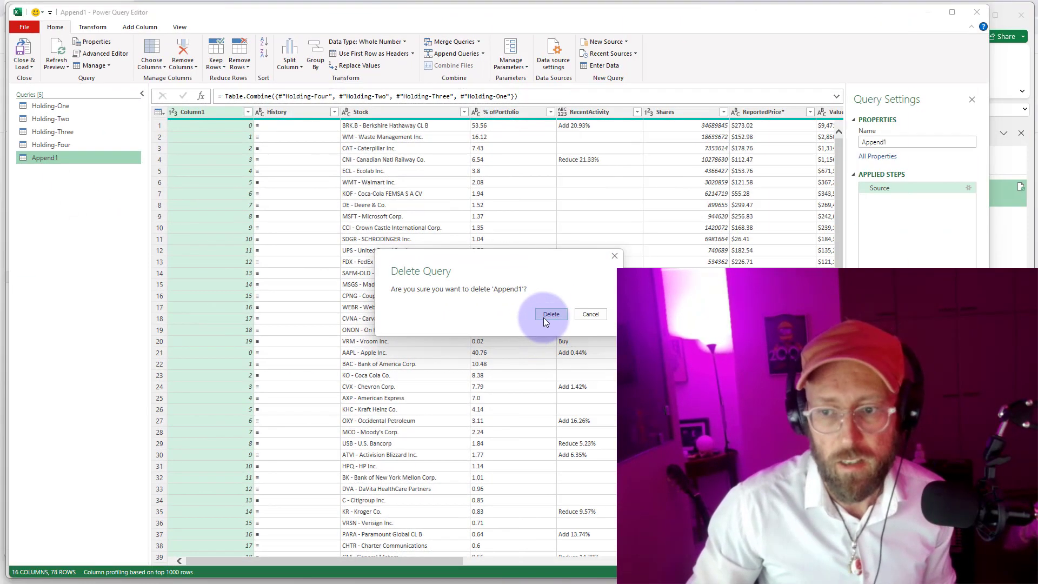
pyautogui.click(547, 315)
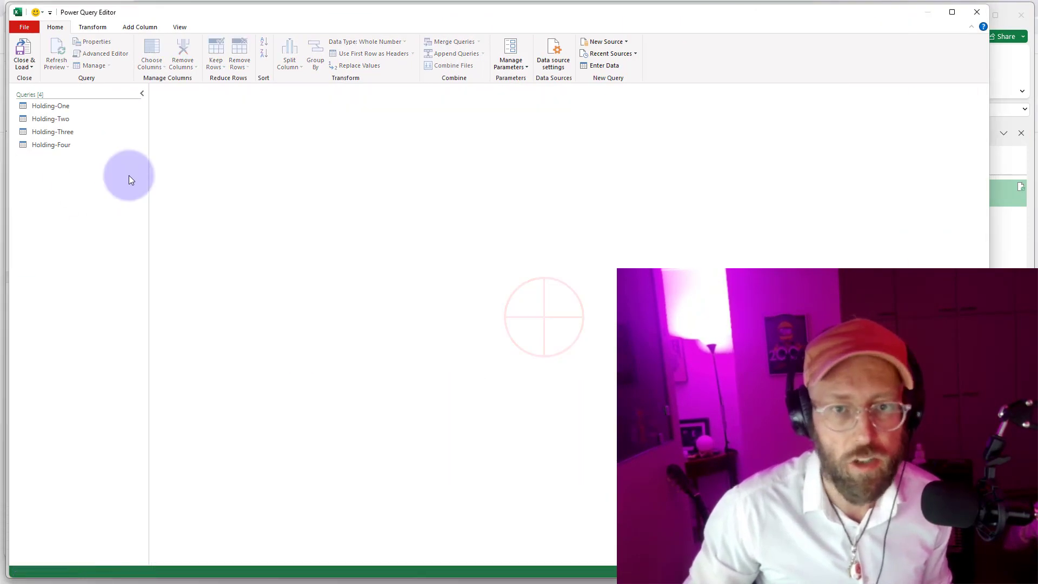
# Add blank query Query1 with formula =#sections, returning the Section1 record of all queries
pyautogui.rightClick(65, 173)
pyautogui.moveTo(120, 199)
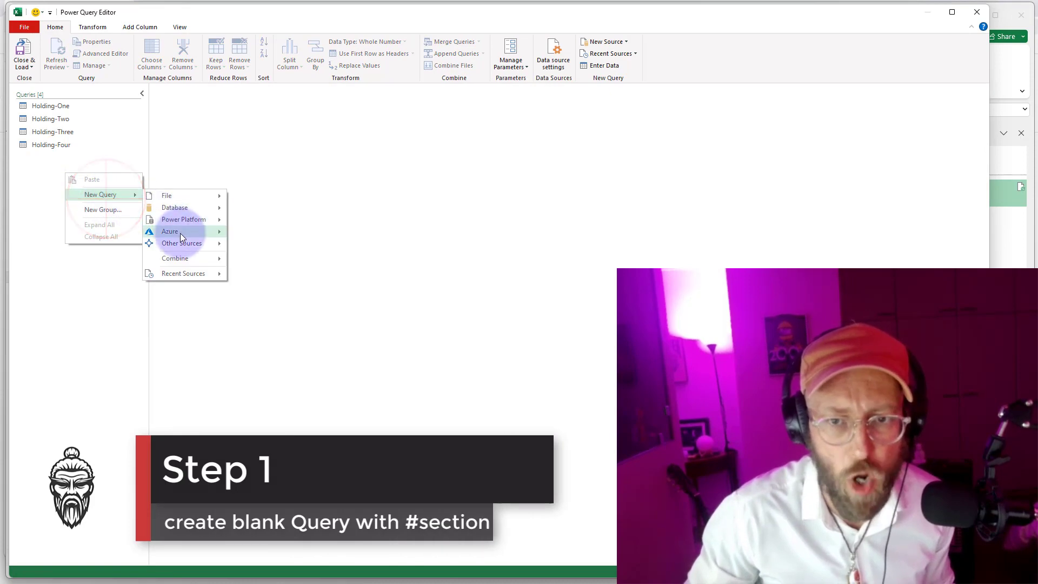
pyautogui.click(268, 290)
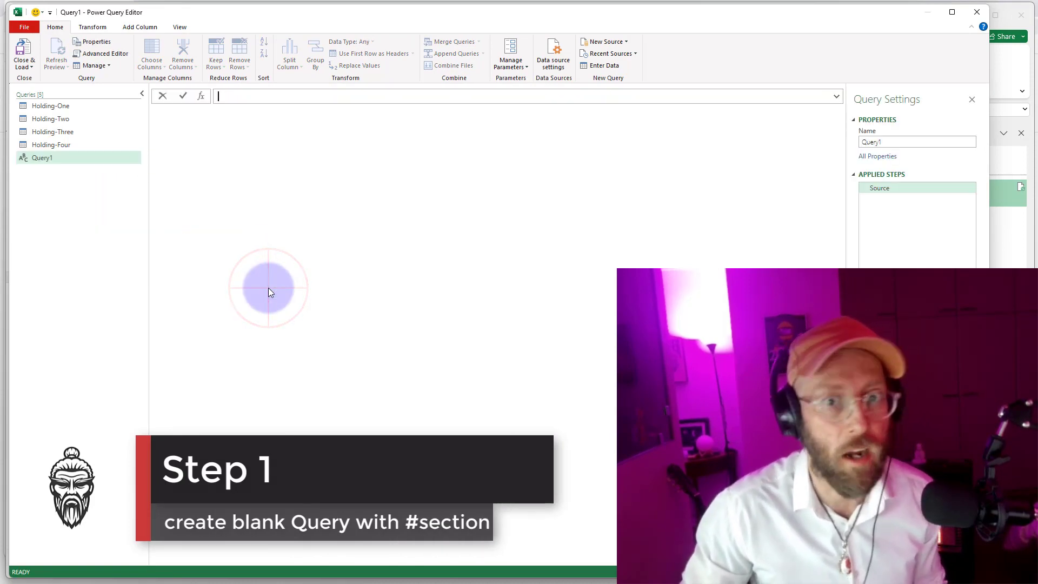
pyautogui.click(224, 96)
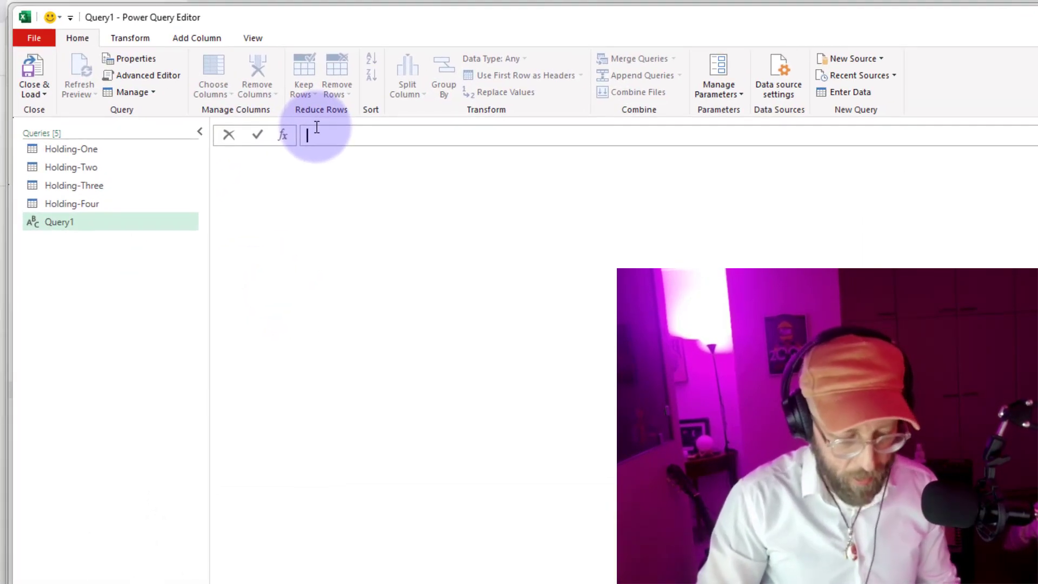
pyautogui.write('H')
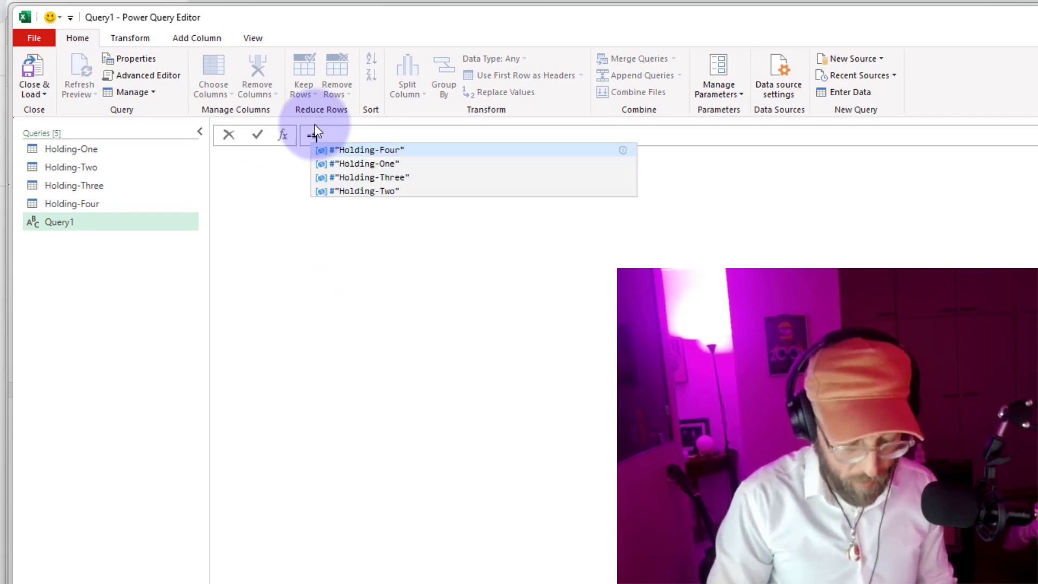
pyautogui.write('sections')
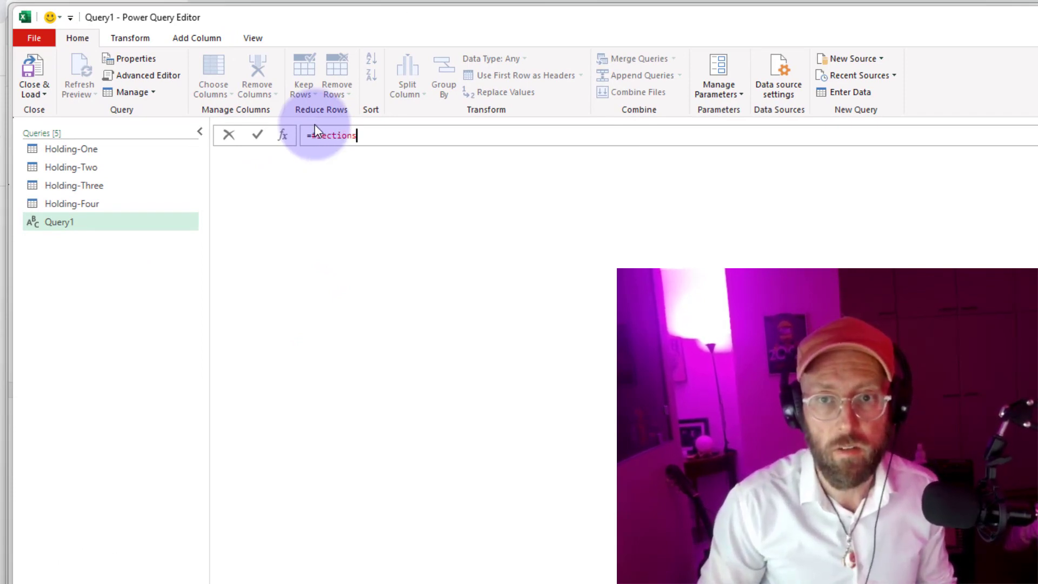
pyautogui.press('Return')
pyautogui.click(268, 47)
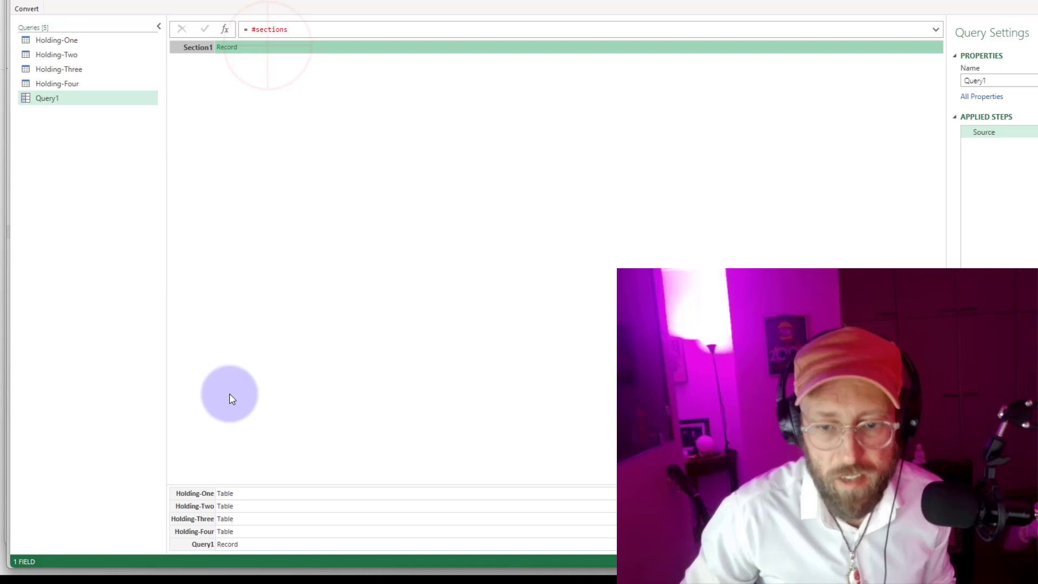
pyautogui.moveTo(270, 487); pyautogui.dragTo(259, 148)
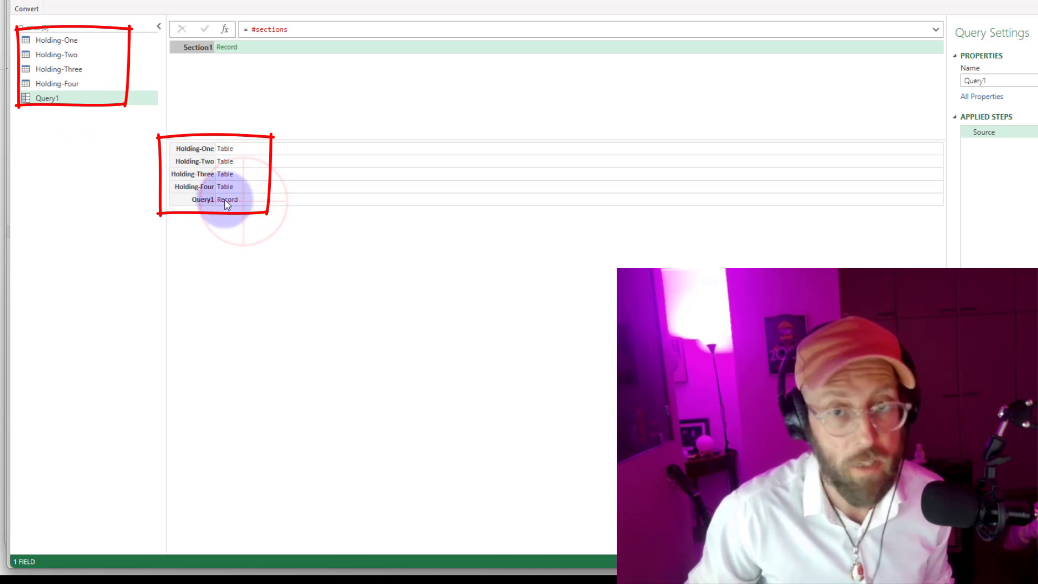
pyautogui.moveTo(229, 138); pyautogui.dragTo(218, 262)
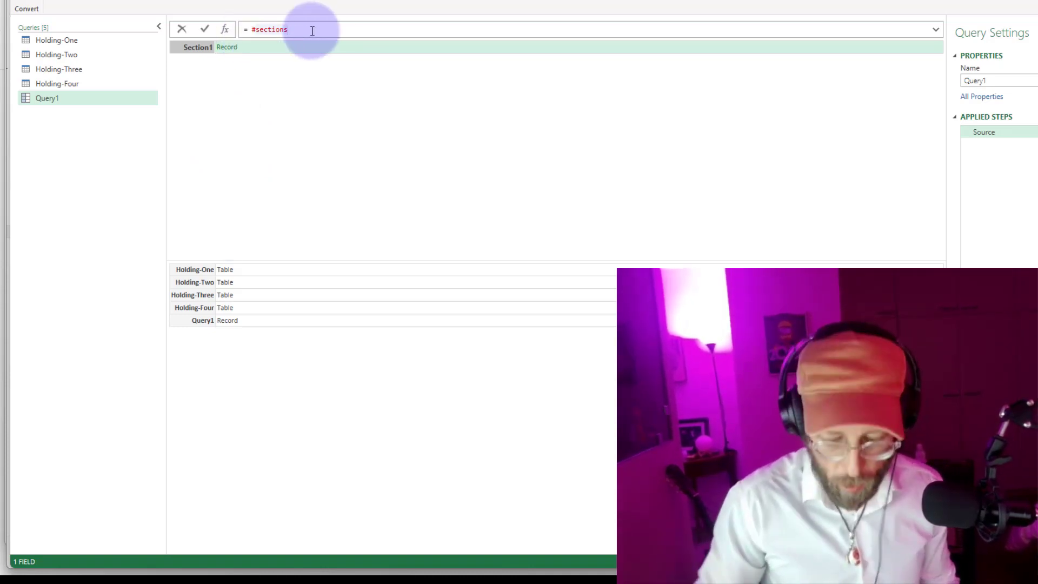
pyautogui.write('[]')
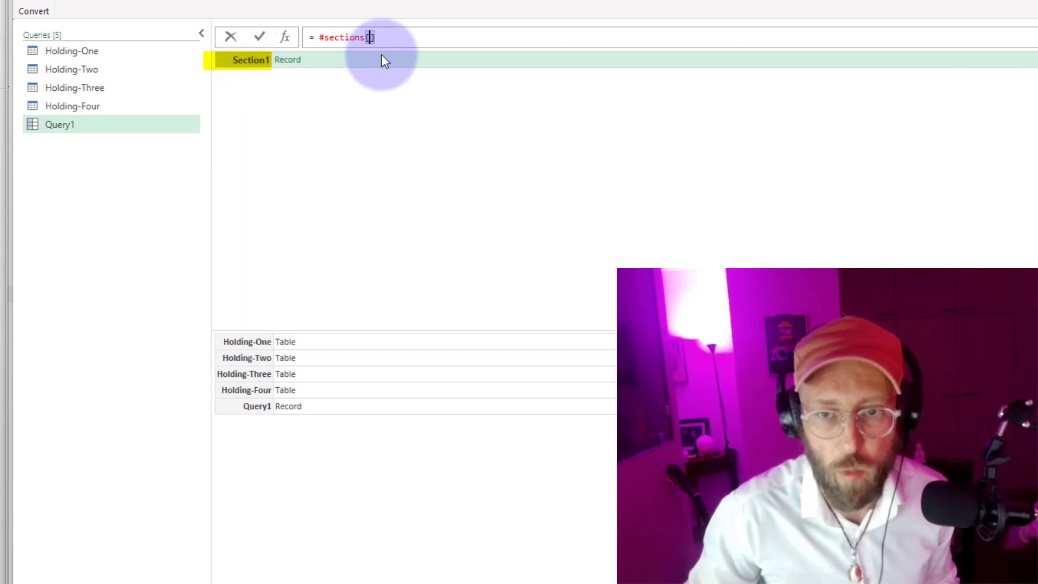
pyautogui.write('Section1')
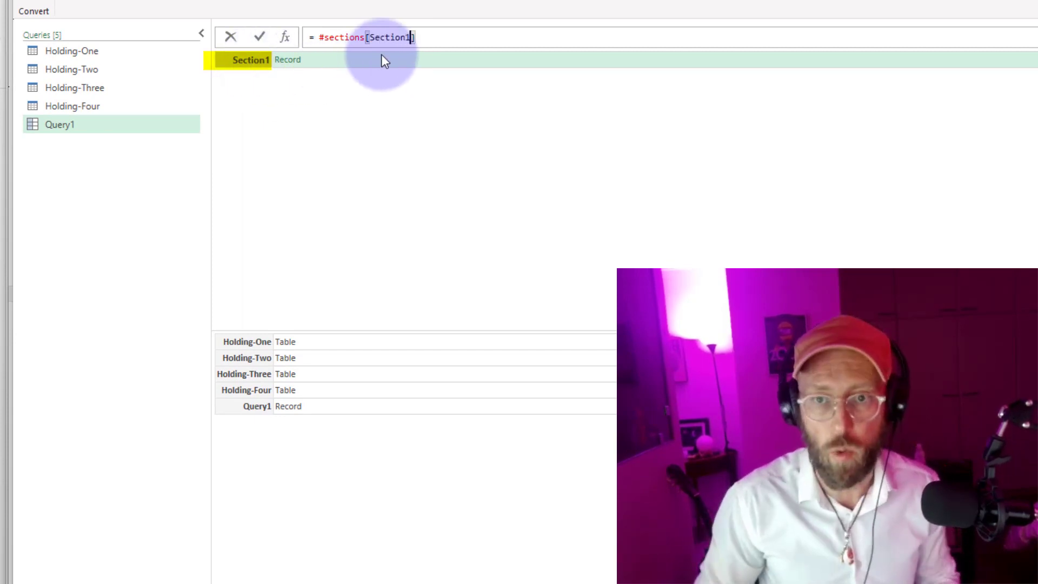
pyautogui.press('Return')
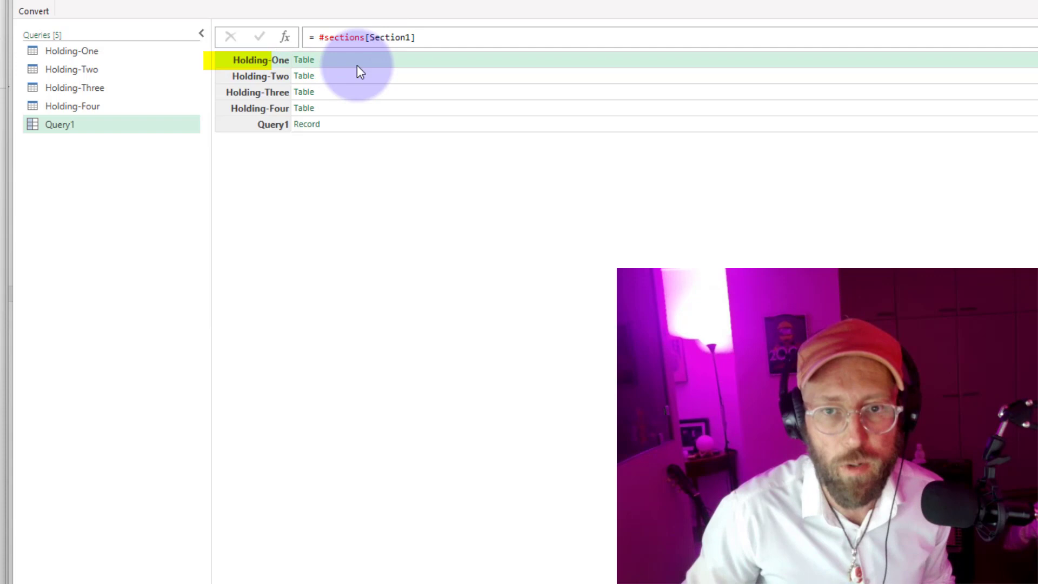
pyautogui.click(356, 66)
pyautogui.click(359, 80)
pyautogui.click(359, 91)
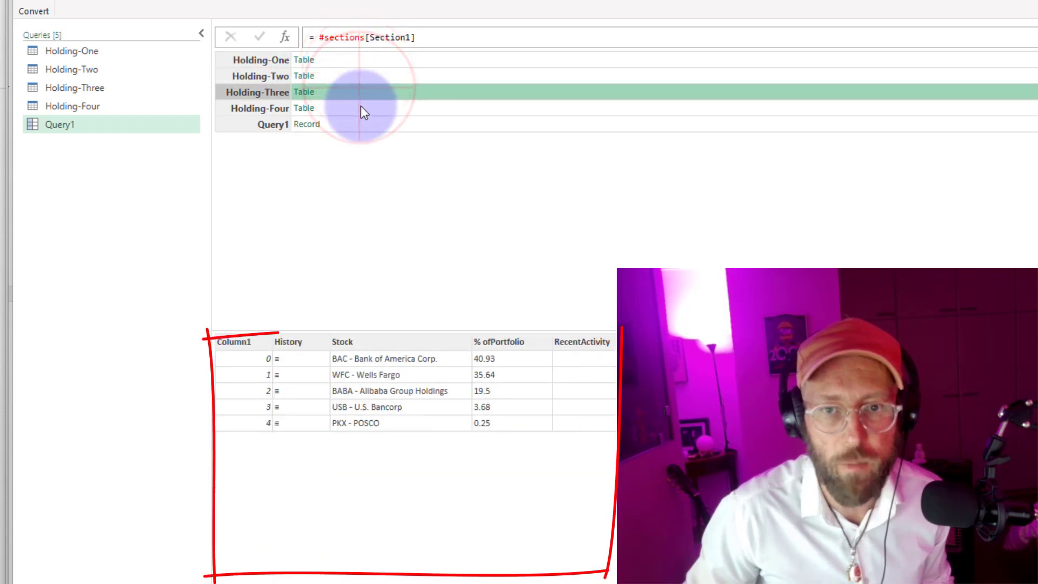
pyautogui.click(361, 107)
pyautogui.click(346, 59)
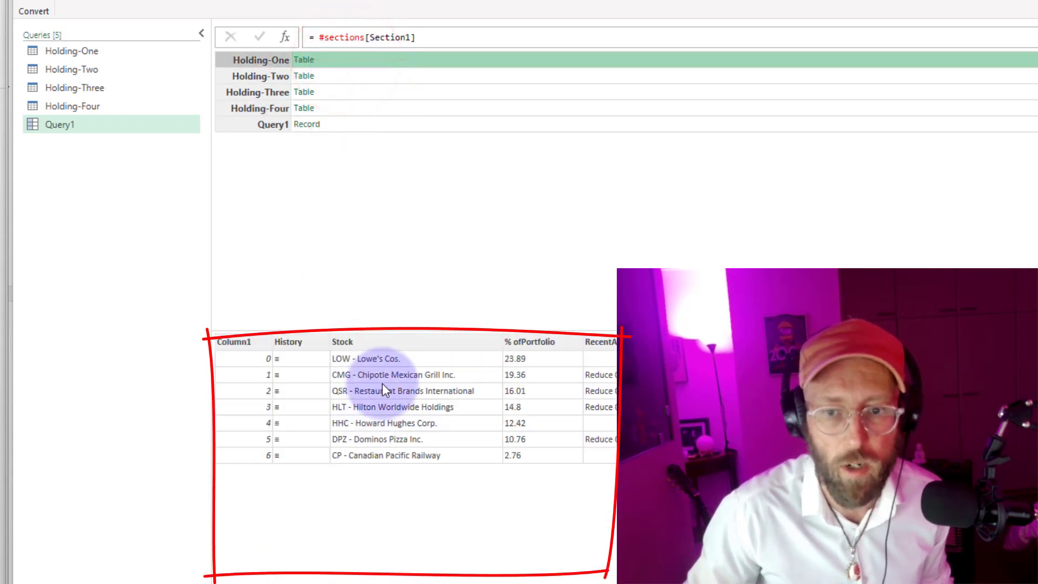
pyautogui.click(357, 78)
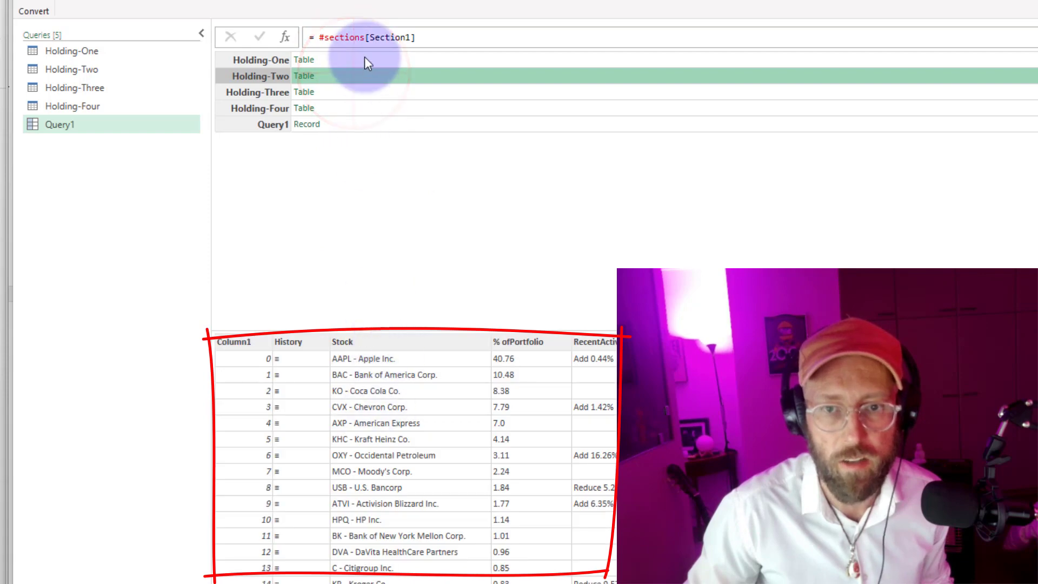
pyautogui.click(358, 93)
pyautogui.click(359, 108)
pyautogui.click(359, 124)
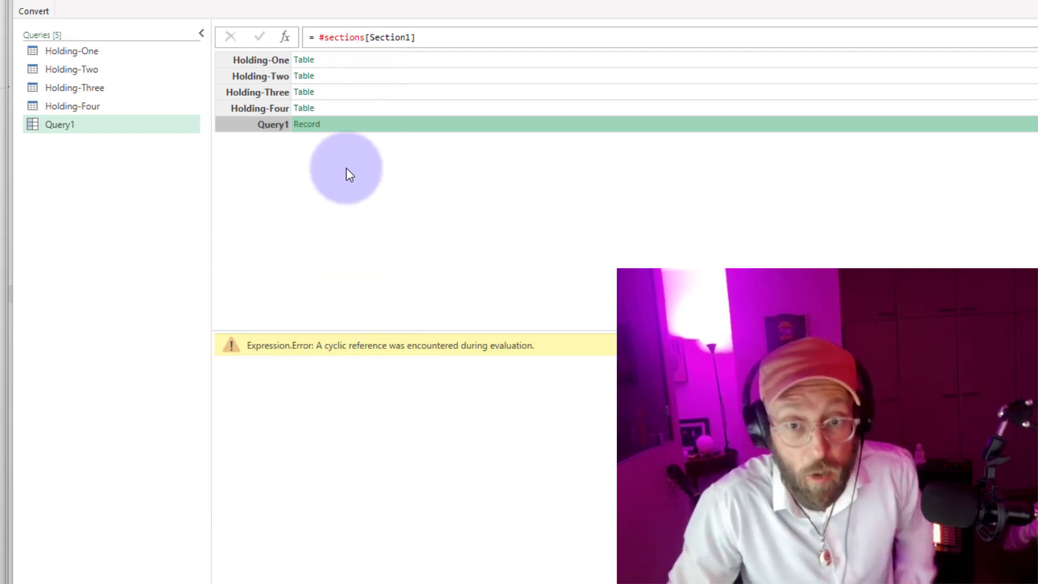
pyautogui.click(346, 62)
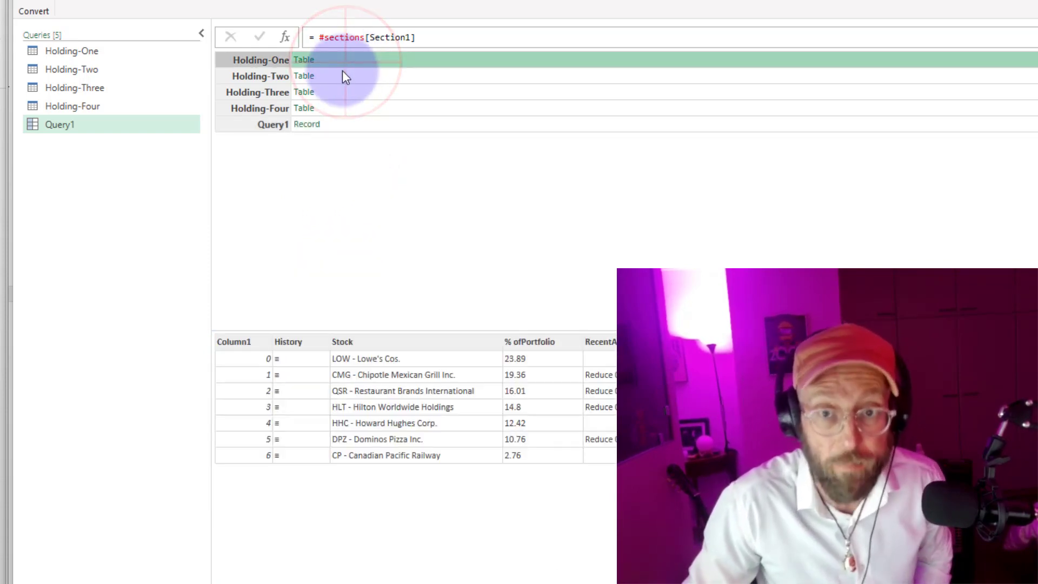
pyautogui.click(343, 72)
pyautogui.click(332, 63)
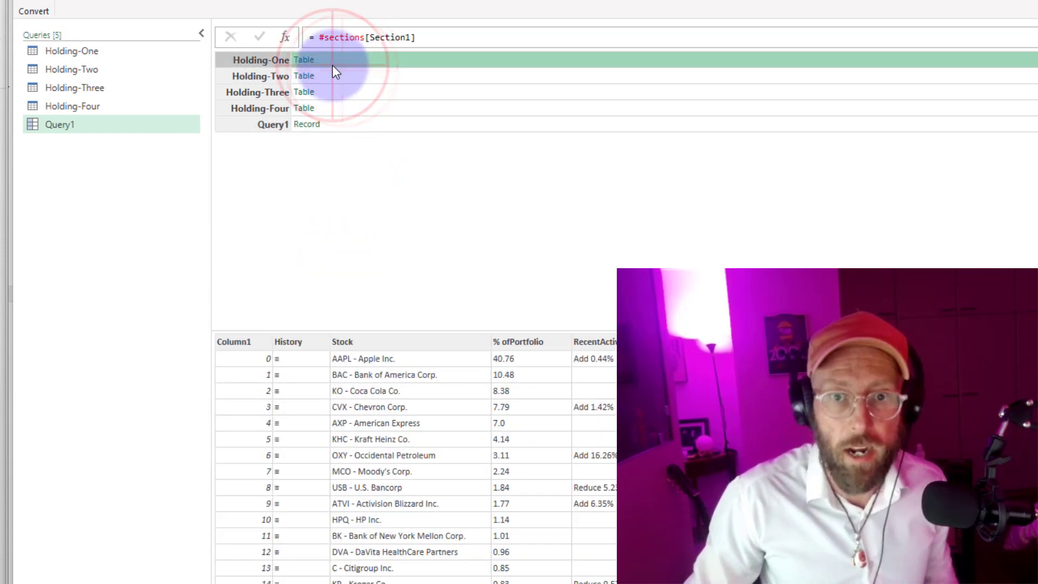
# Wrap the formula as Record.ToTable(#sections[Section1]) to get a Name/Value table
pyautogui.click(320, 35)
pyautogui.write('recordto')
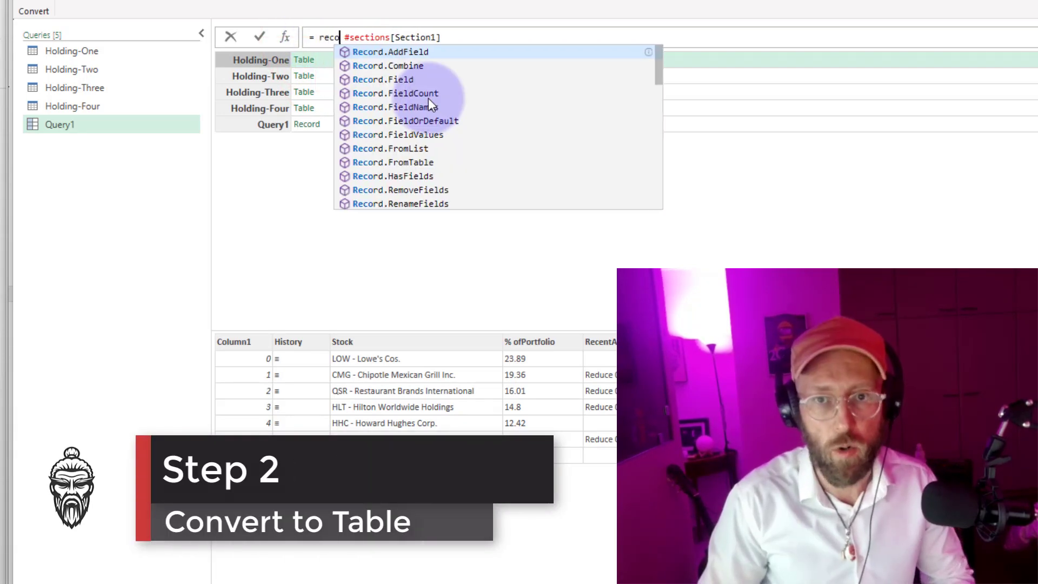
pyautogui.press('Down')
pyautogui.press('Tab')
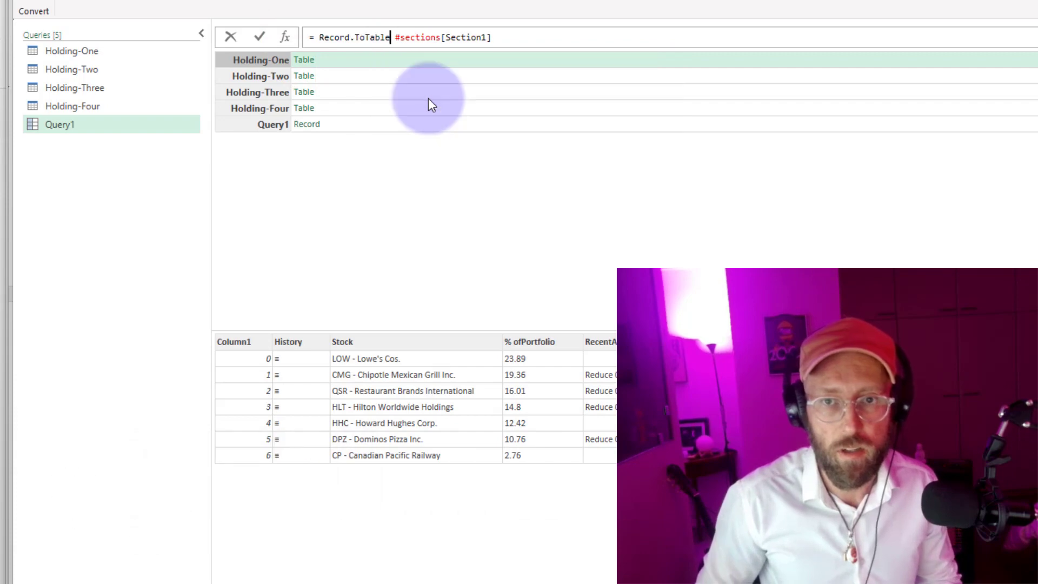
pyautogui.write('(')
pyautogui.press('Delete')
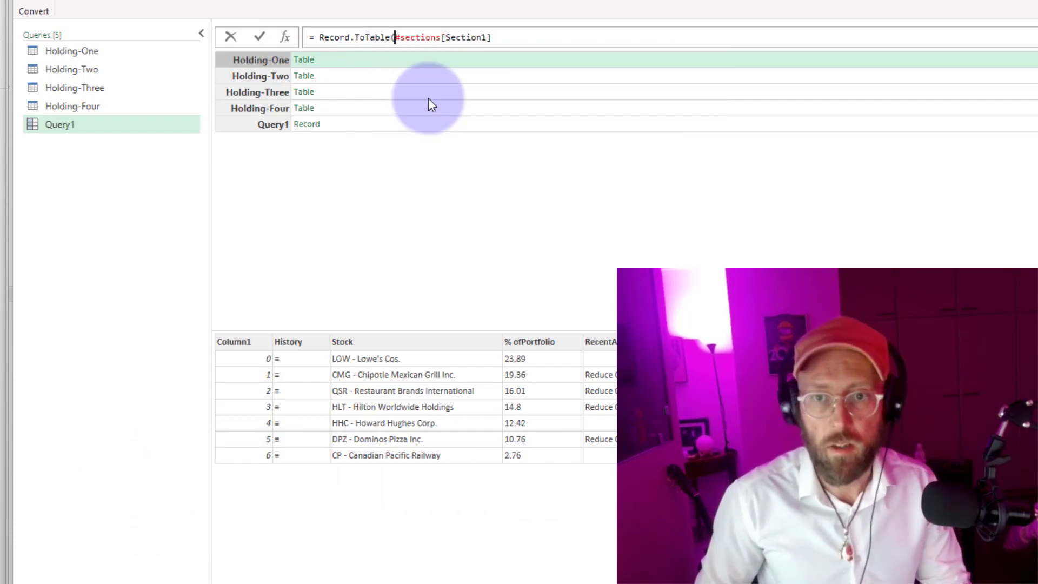
pyautogui.press('End')
pyautogui.write(')')
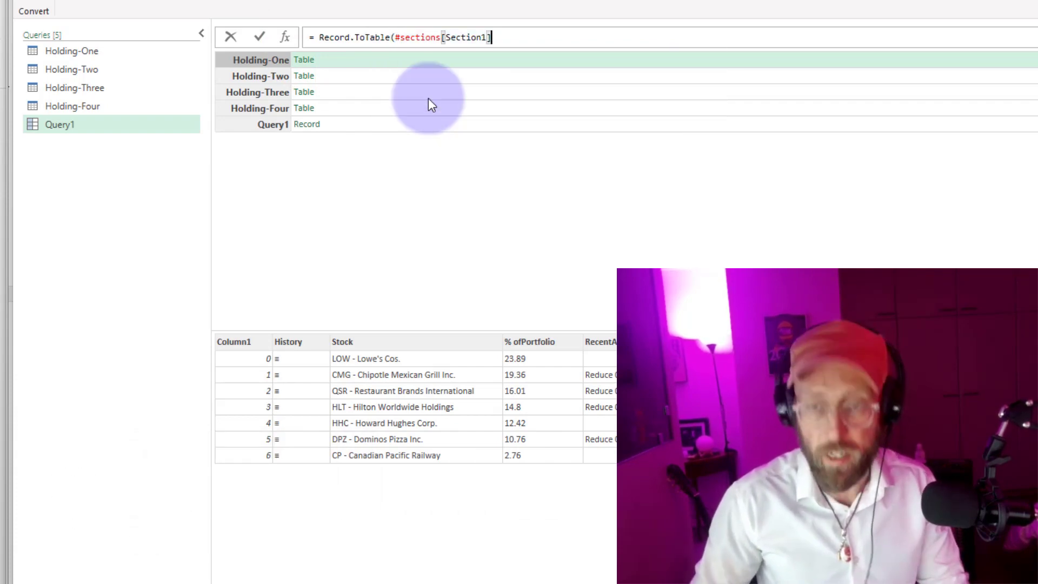
pyautogui.press('Return')
# Preview each row's nested Value table and query name, noting Query1's cyclic error
pyautogui.click(438, 81)
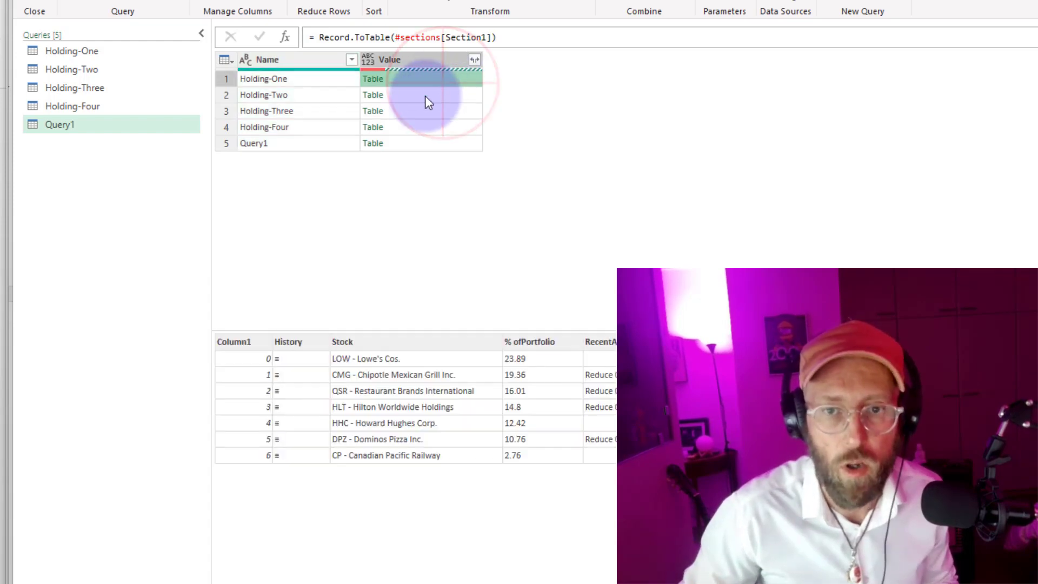
pyautogui.click(425, 96)
pyautogui.click(424, 112)
pyautogui.click(421, 128)
pyautogui.click(420, 145)
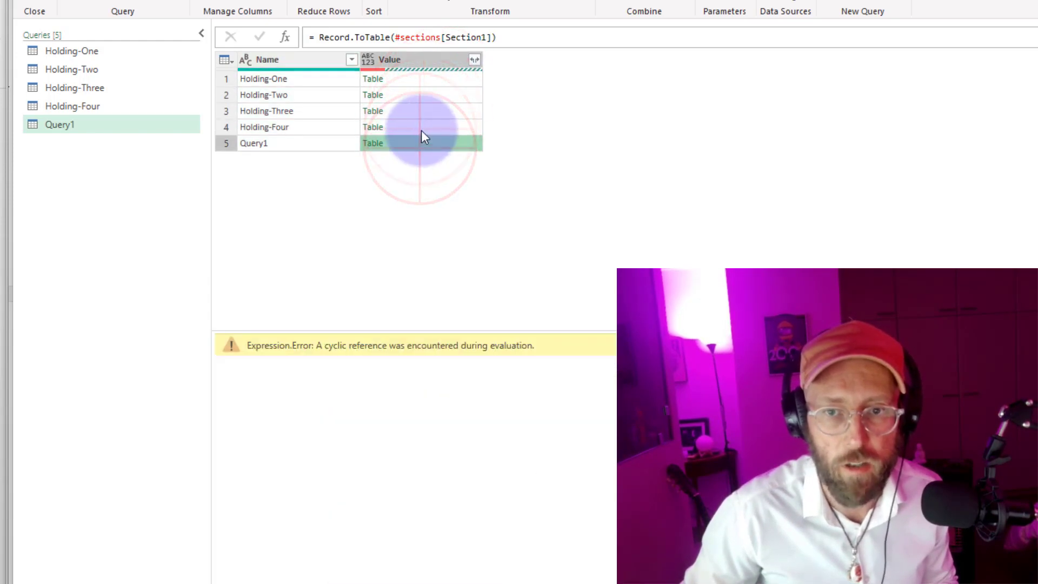
pyautogui.click(420, 111)
pyautogui.click(419, 81)
pyautogui.click(421, 96)
pyautogui.click(419, 112)
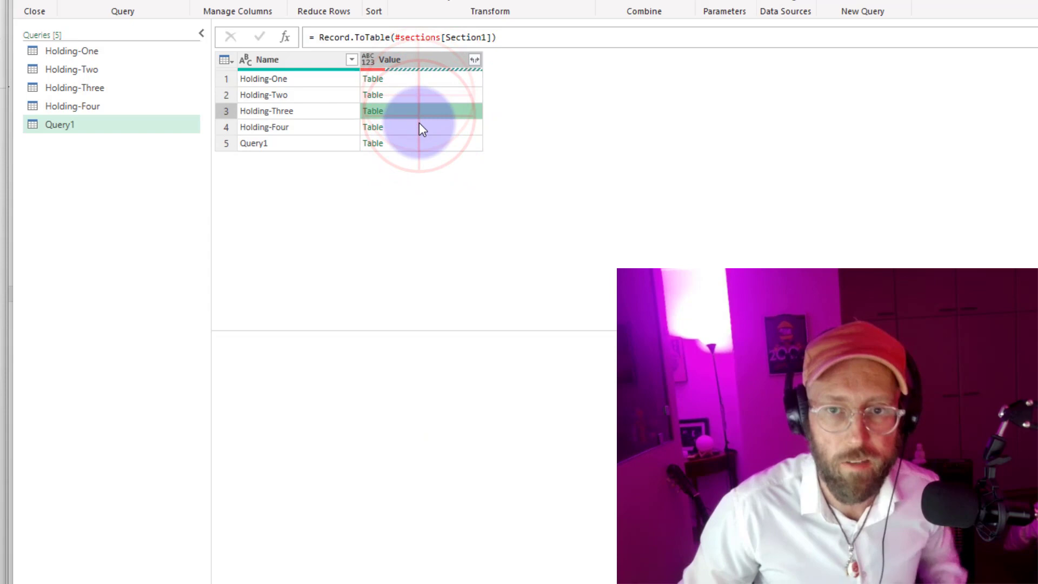
pyautogui.click(419, 125)
pyautogui.click(334, 80)
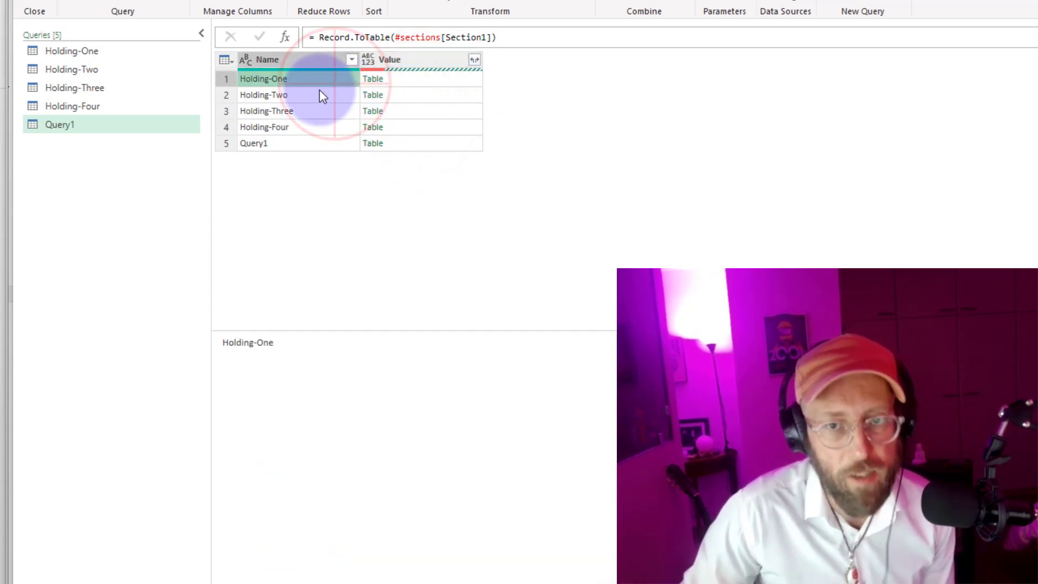
pyautogui.click(319, 111)
pyautogui.click(310, 127)
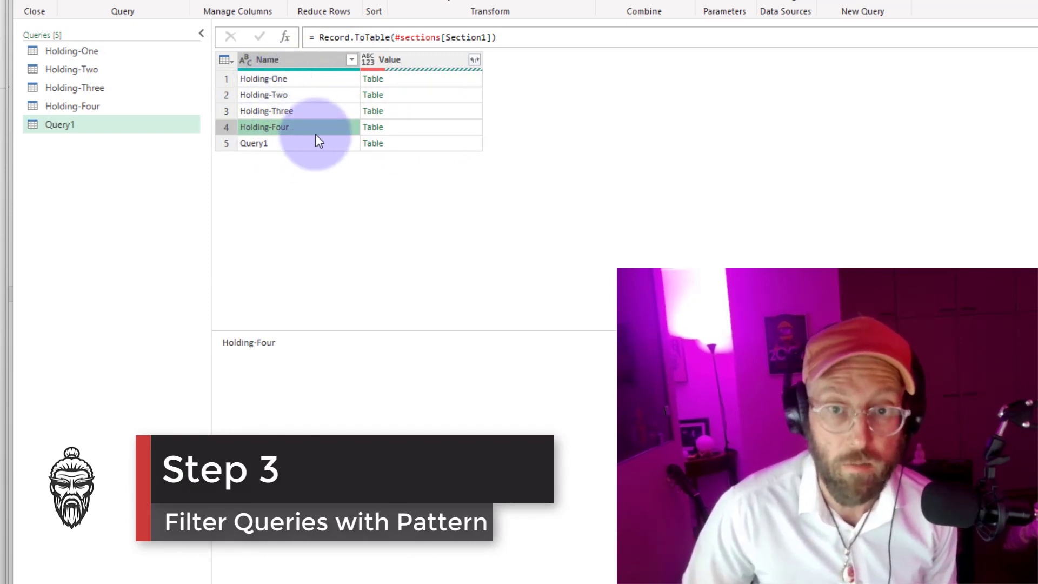
# Filter the Name column to values beginning with 'holding', which returns an empty table
pyautogui.click(352, 60)
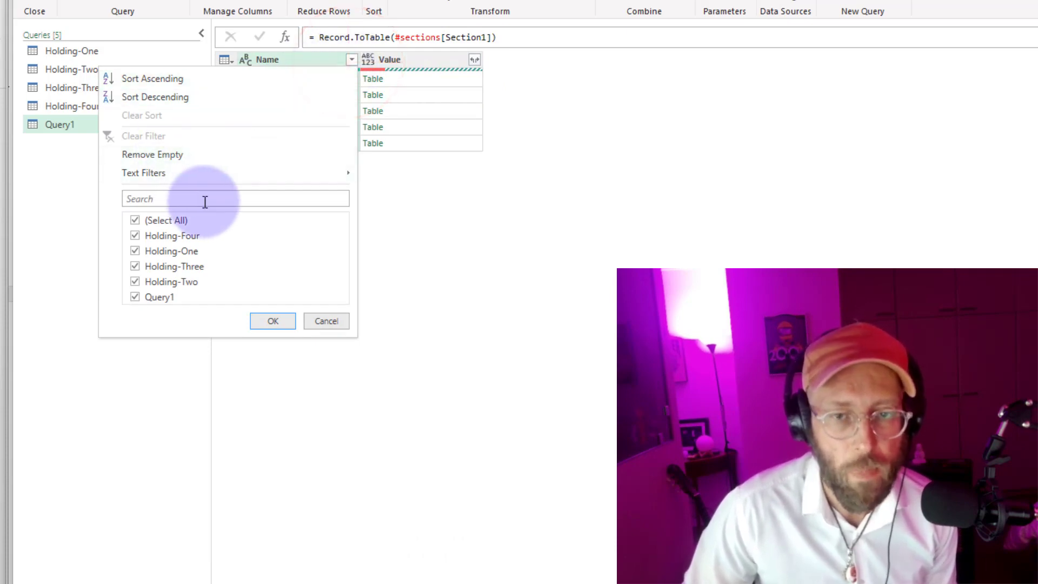
pyautogui.moveTo(205, 171)
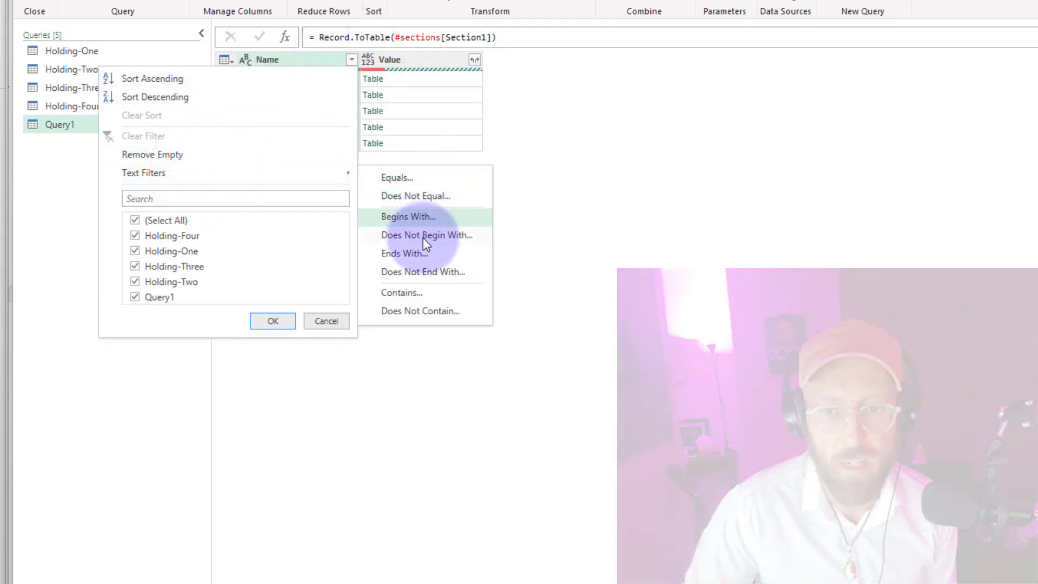
pyautogui.click(419, 219)
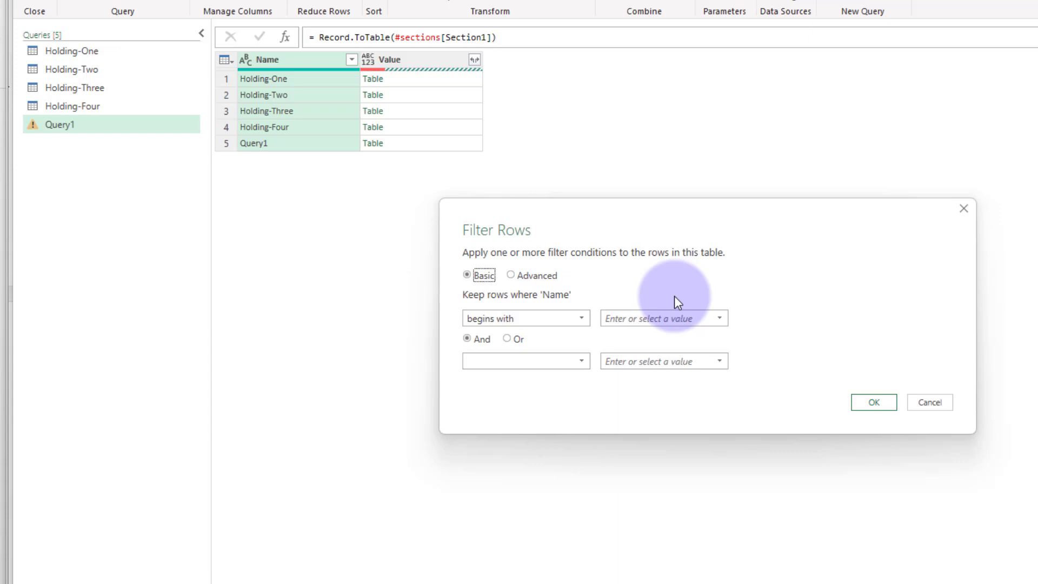
pyautogui.click(647, 310)
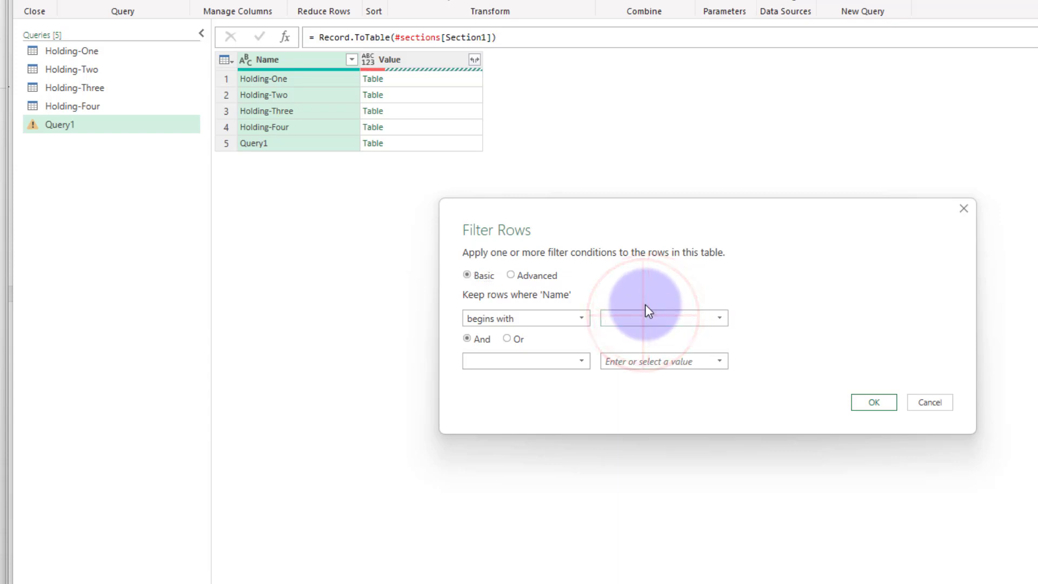
pyautogui.write('holding')
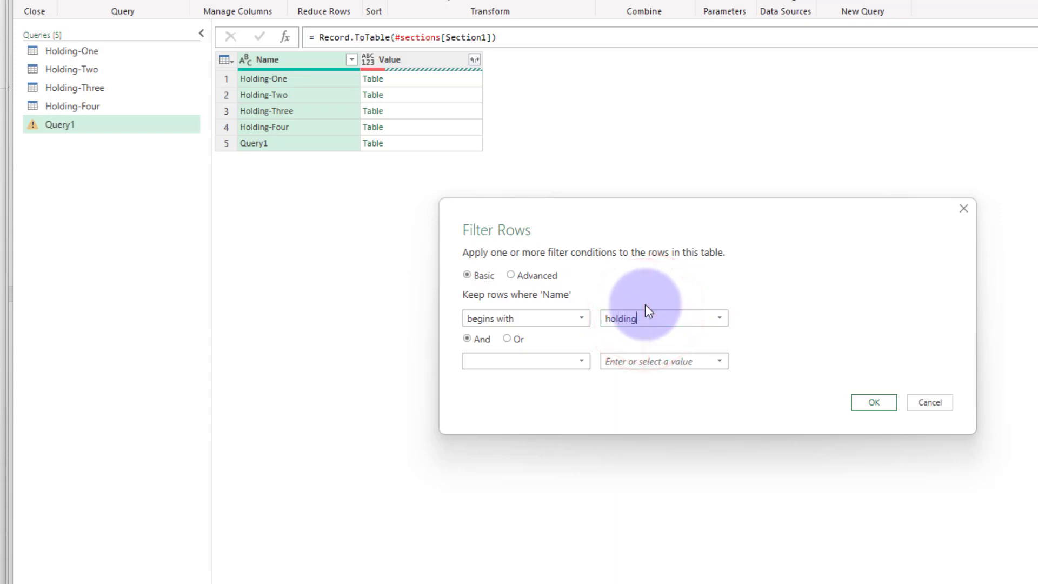
pyautogui.click(868, 403)
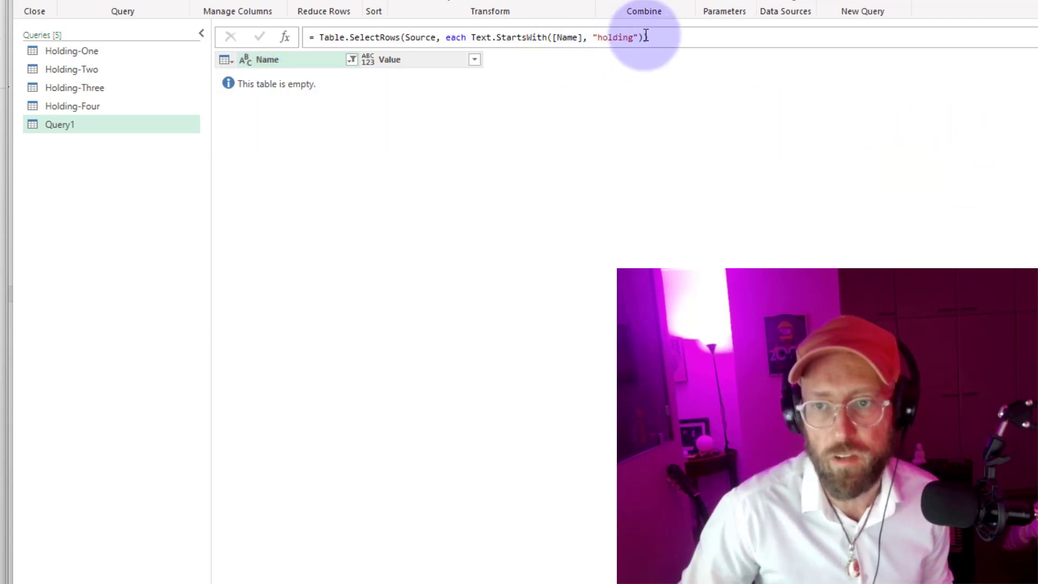
# Add Comparer.OrdinalIgnoreCase as Text.StartsWith's third argument so the four Holding rows remain
pyautogui.click(639, 37)
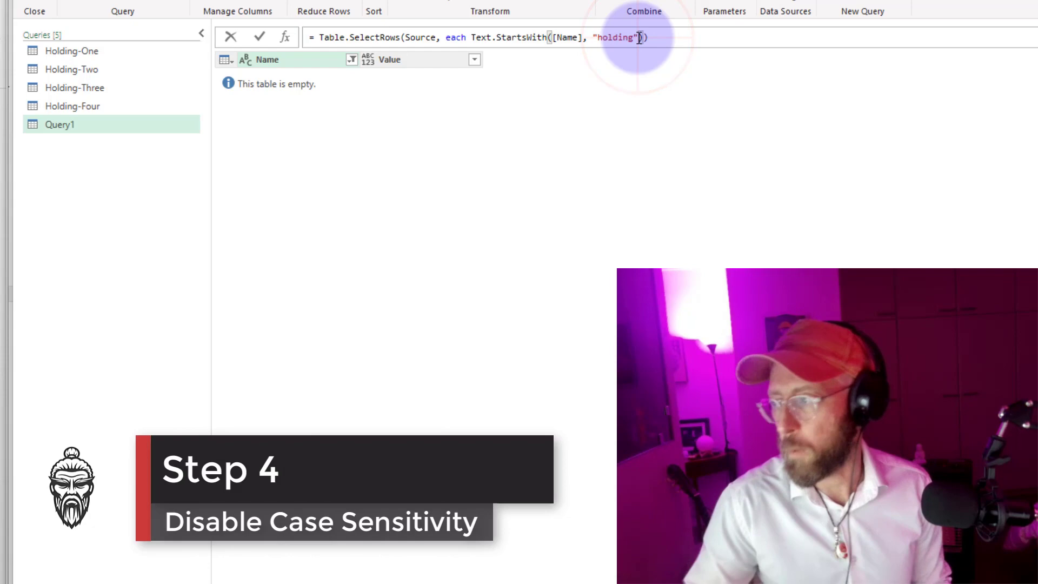
pyautogui.write(', ')
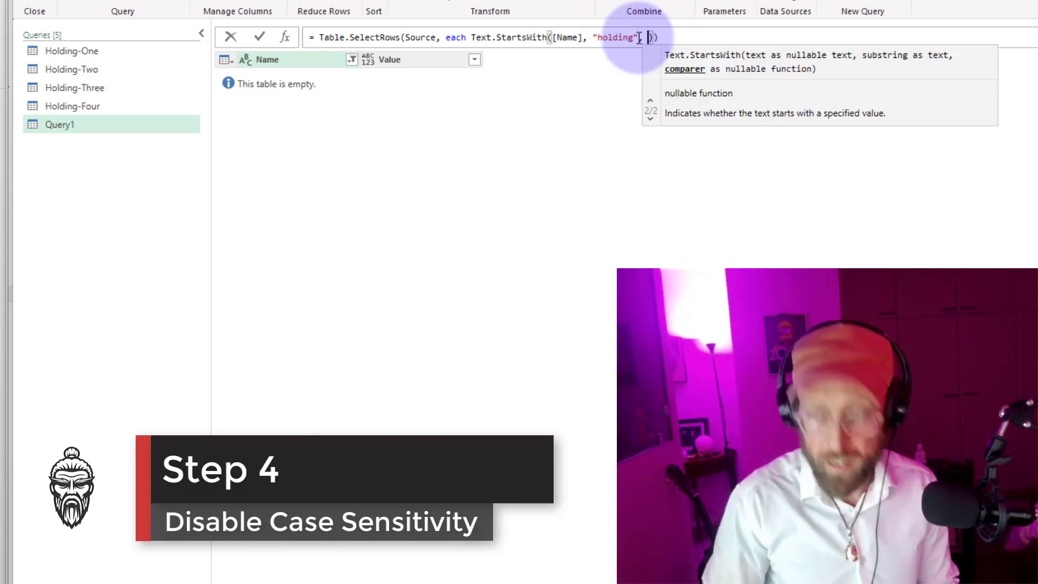
pyautogui.write('compare')
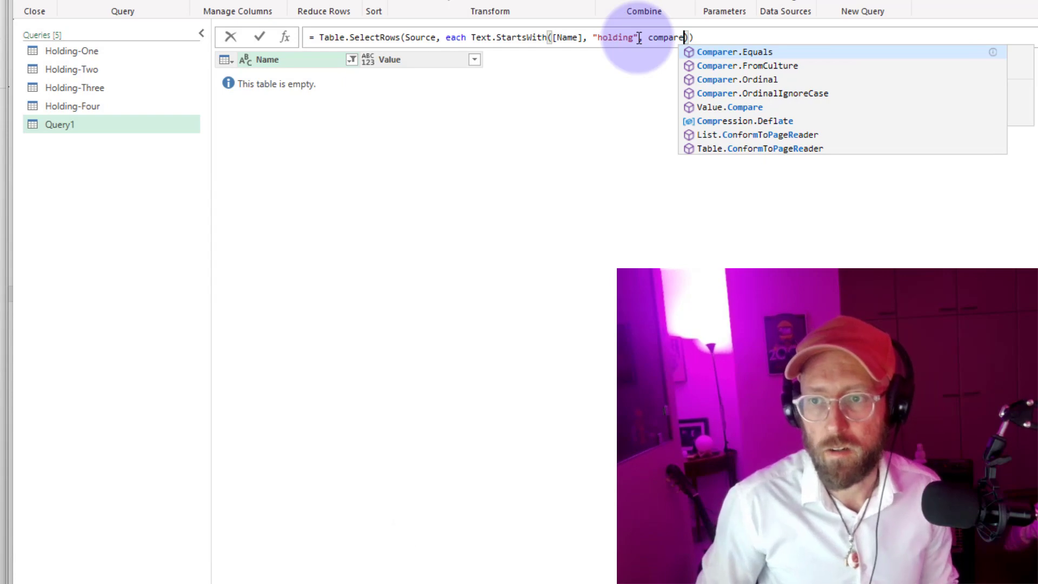
pyautogui.press('Down')
pyautogui.press('Down')
pyautogui.press('Down')
pyautogui.press('Tab')
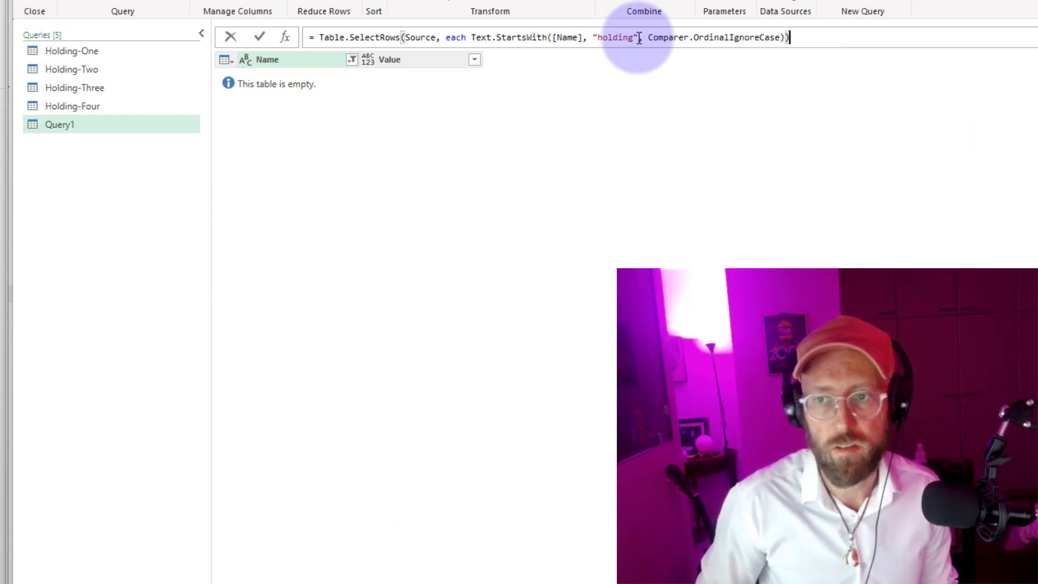
pyautogui.press('Return')
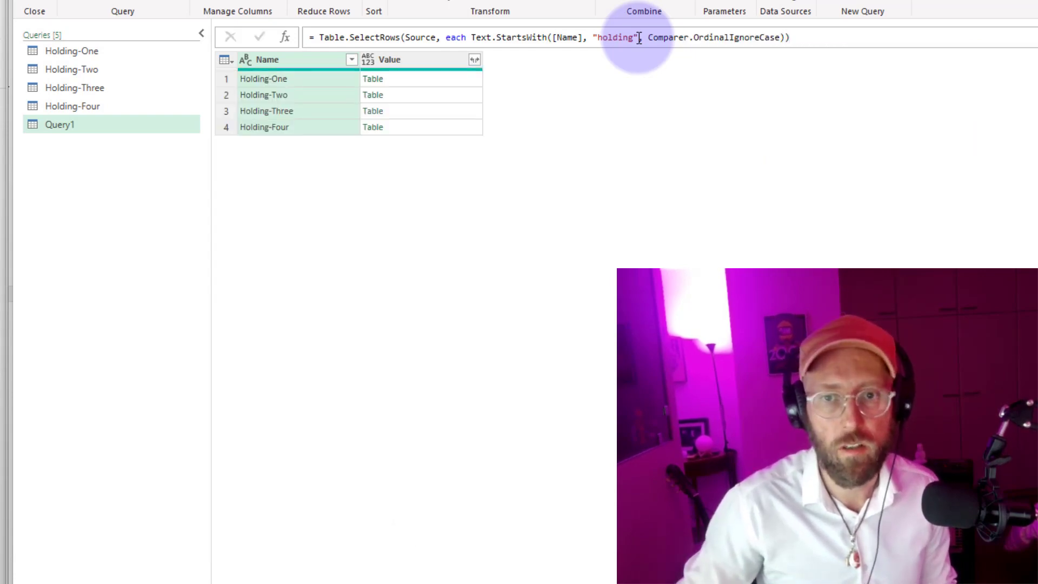
# Preview the nested Value tables of the Holding-One through Holding-Four rows
pyautogui.click(448, 77)
pyautogui.click(436, 94)
pyautogui.click(439, 111)
pyautogui.click(439, 127)
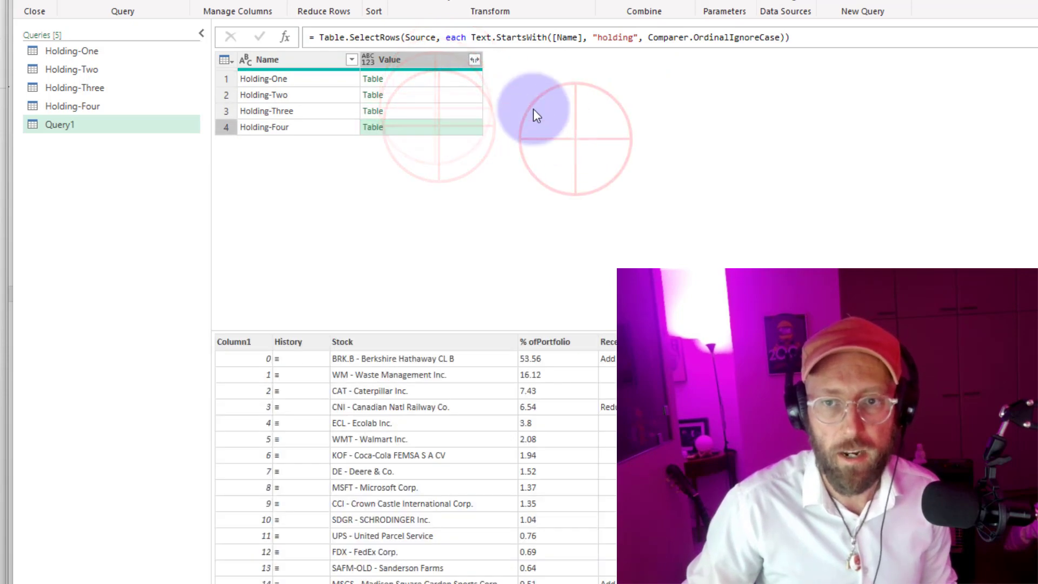
pyautogui.click(575, 138)
# Expand all columns of the Value tables into one combined 78-row table
pyautogui.click(474, 62)
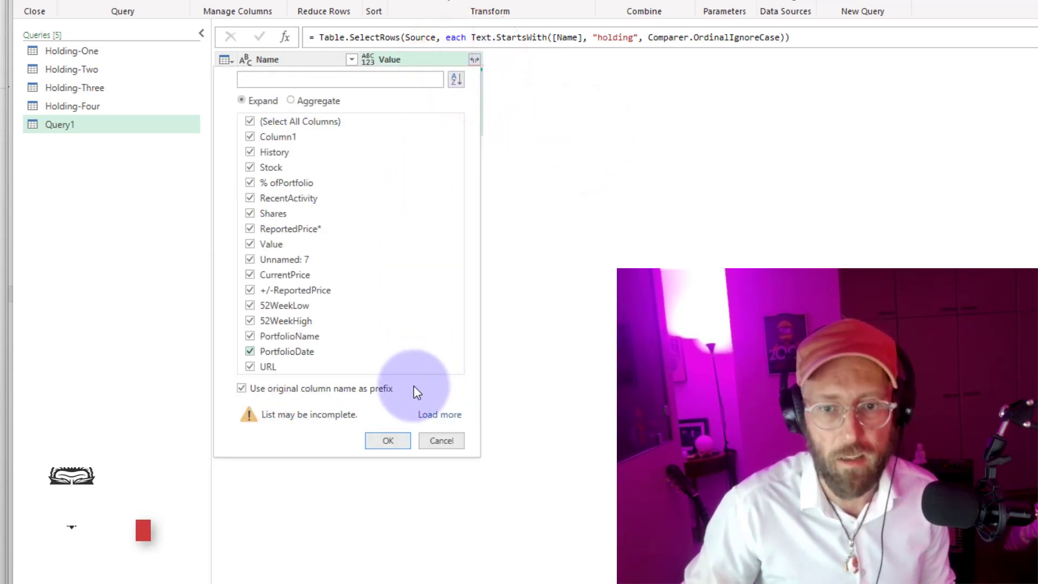
pyautogui.click(387, 440)
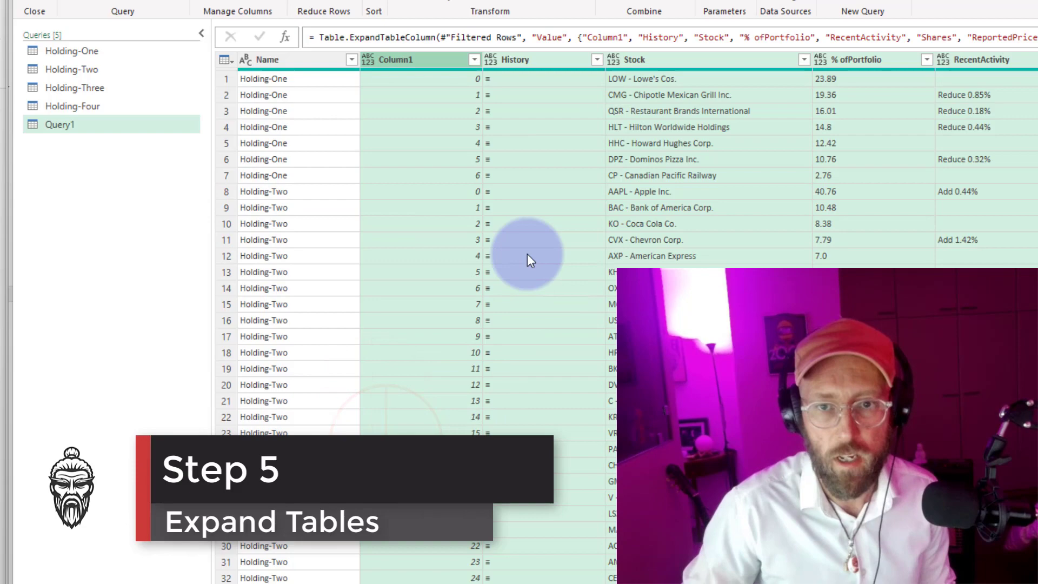
pyautogui.scroll(-5, 524, 246)
pyautogui.scroll(-8, 520, 268)
pyautogui.scroll(10, 512, 272)
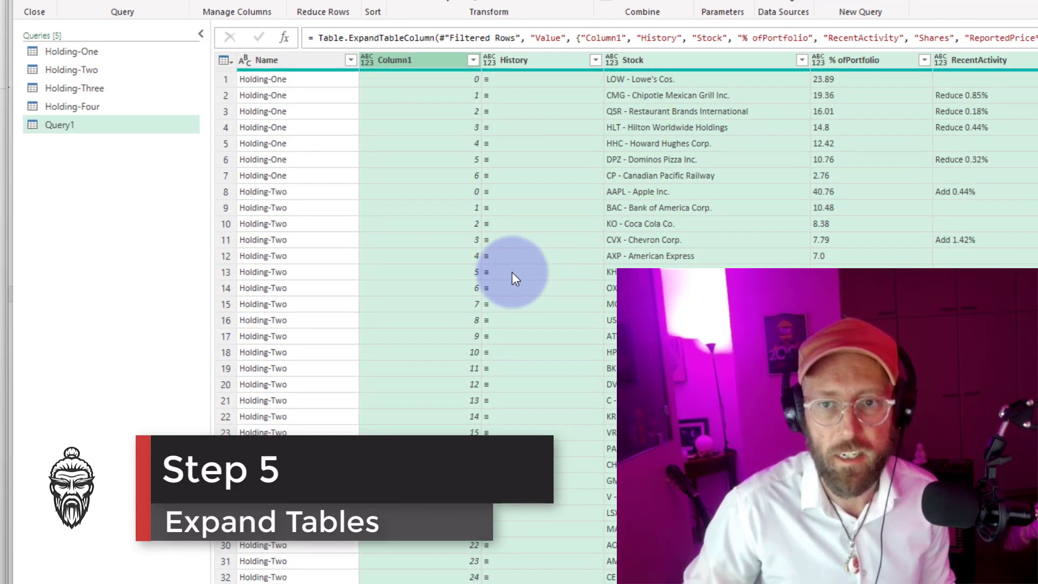